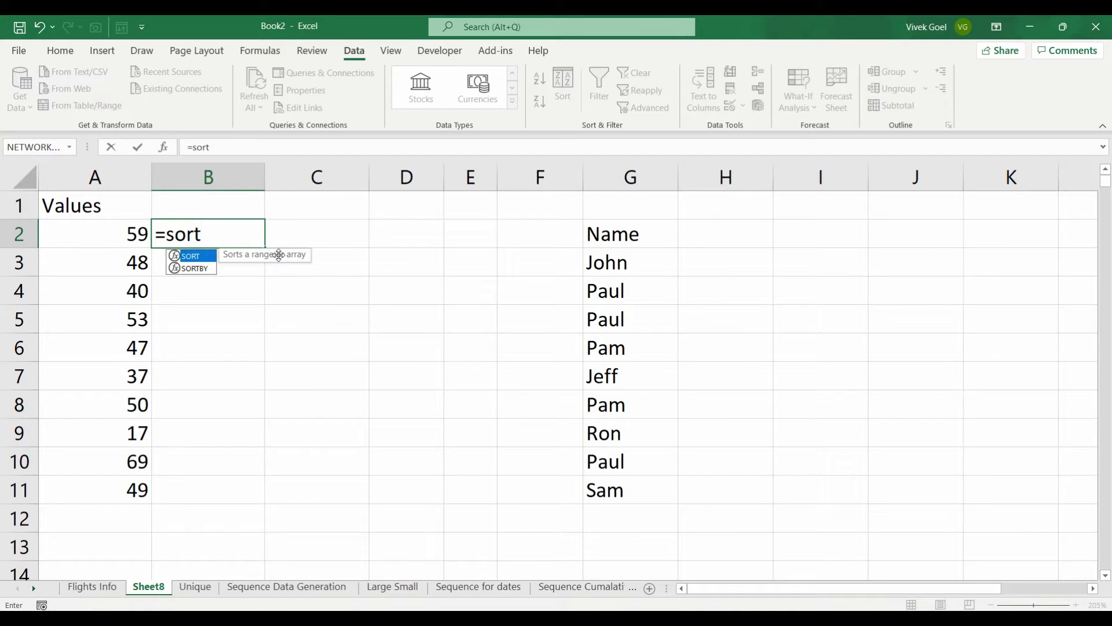
Accept the SORT autocomplete in B2 to begin a =SORT( formula.
key("Tab")
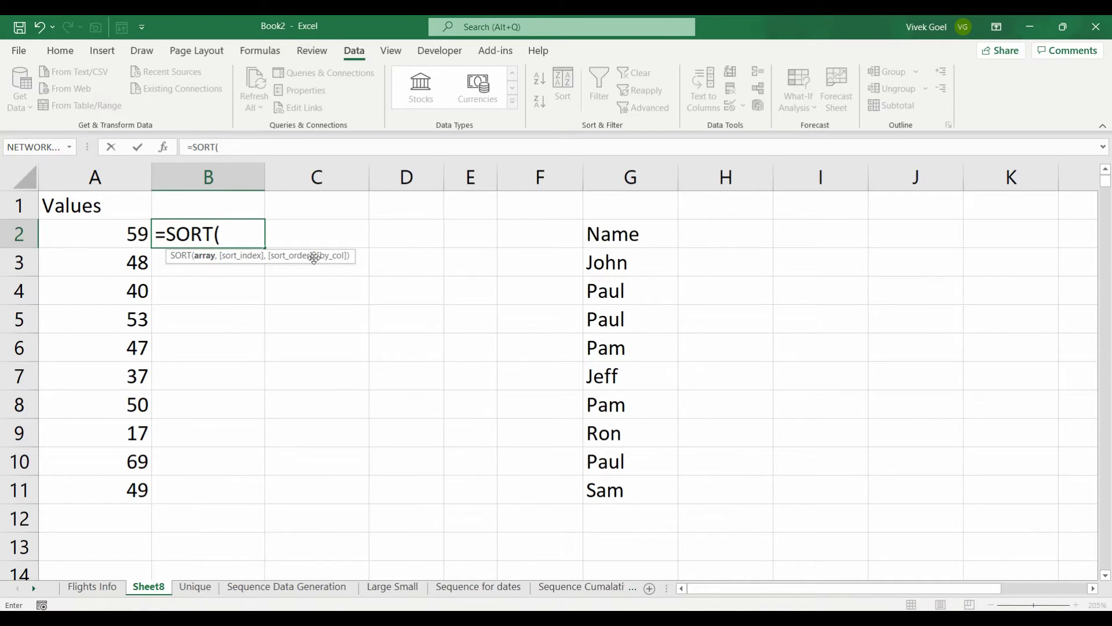
Complete B2 as =SORT(A2:A11) and check the ascending values 17–69 spilled into B2:B11.
left_click(135, 230)
left_click_drag(135, 230, 137, 492)
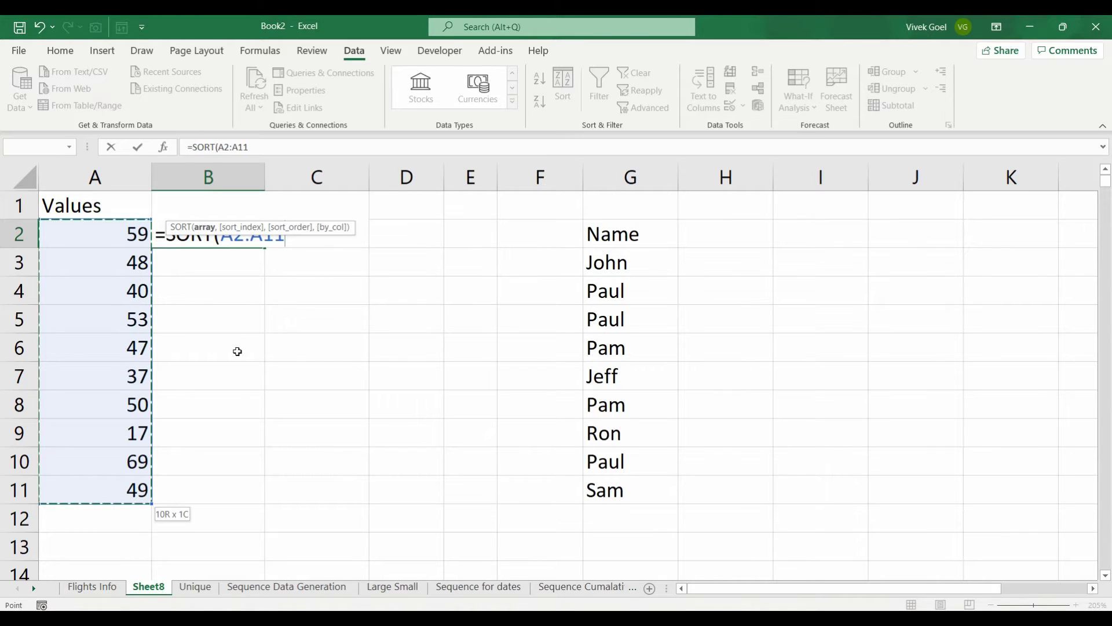
type(")")
key("ctrl+Return")
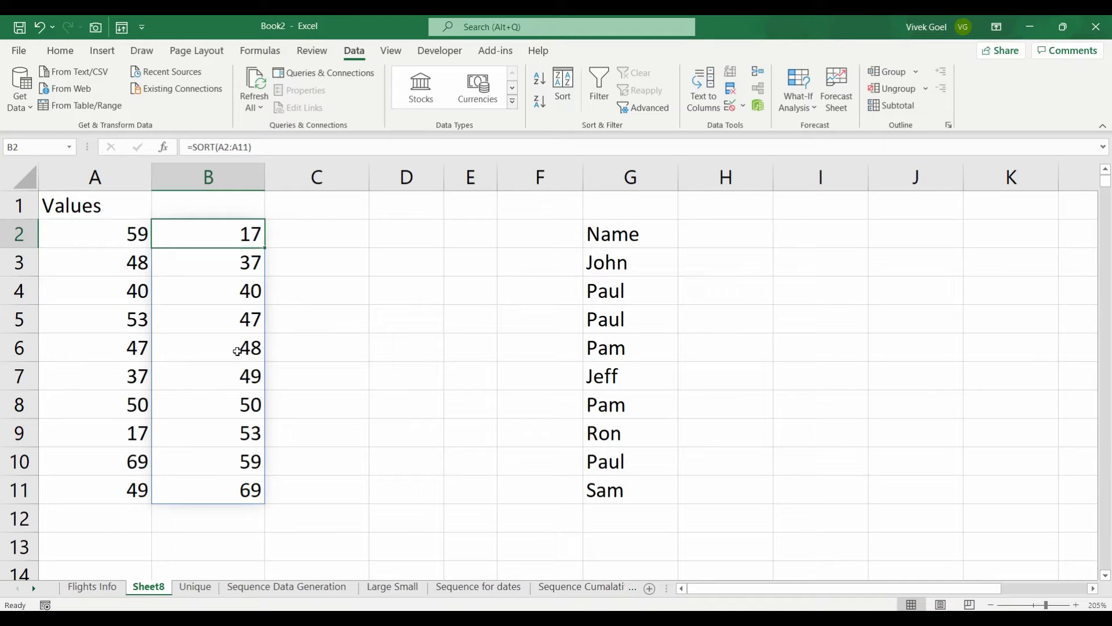
key("shift+Down")
key("shift+Down")
key("shift+Down")
key("shift+Down")
key("shift+Down")
key("shift+Down")
key("shift+Down")
key("shift+Down")
key("shift+Down")
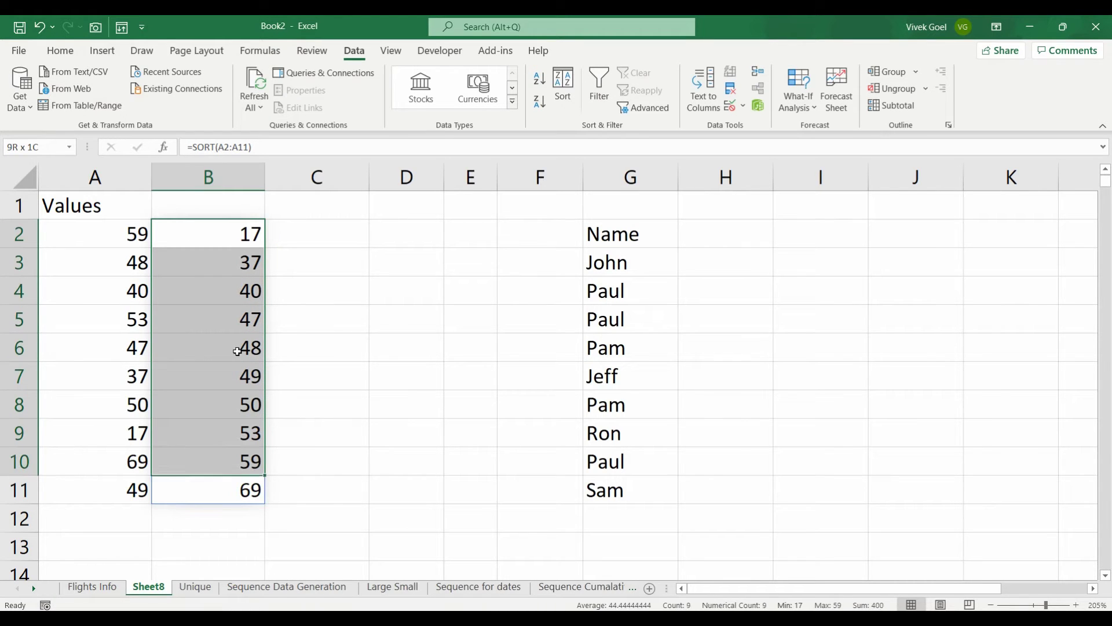
left_click(232, 240)
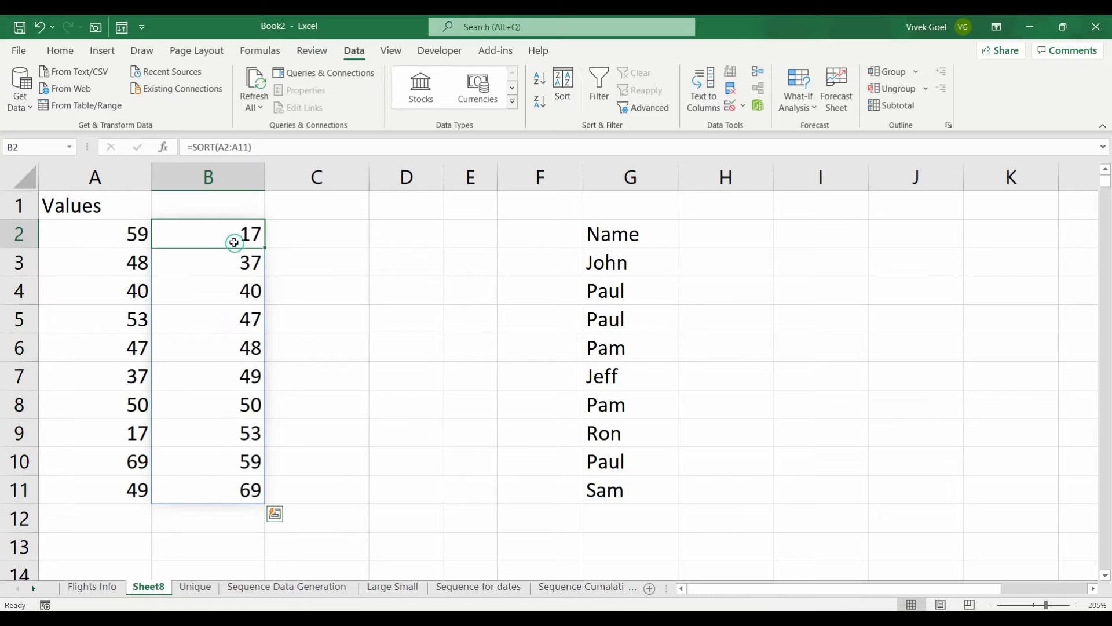
Add explicit arguments so B2 reads =SORT(A2:A11,1,1), sorting ascending.
left_click(248, 147)
type(",1,")
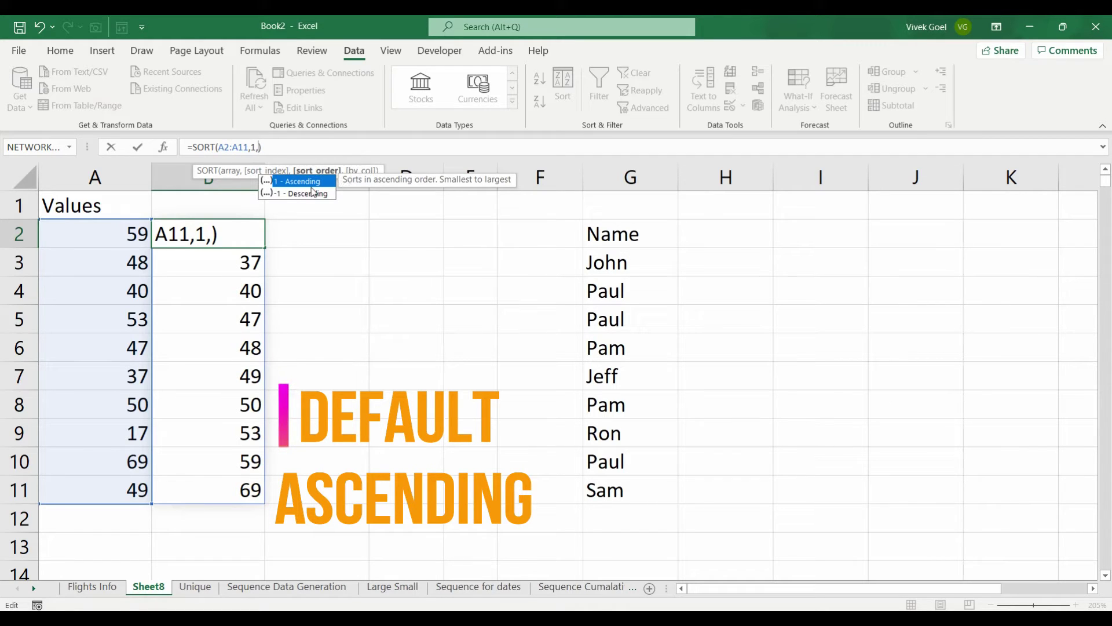
type("1")
key("ctrl+Return")
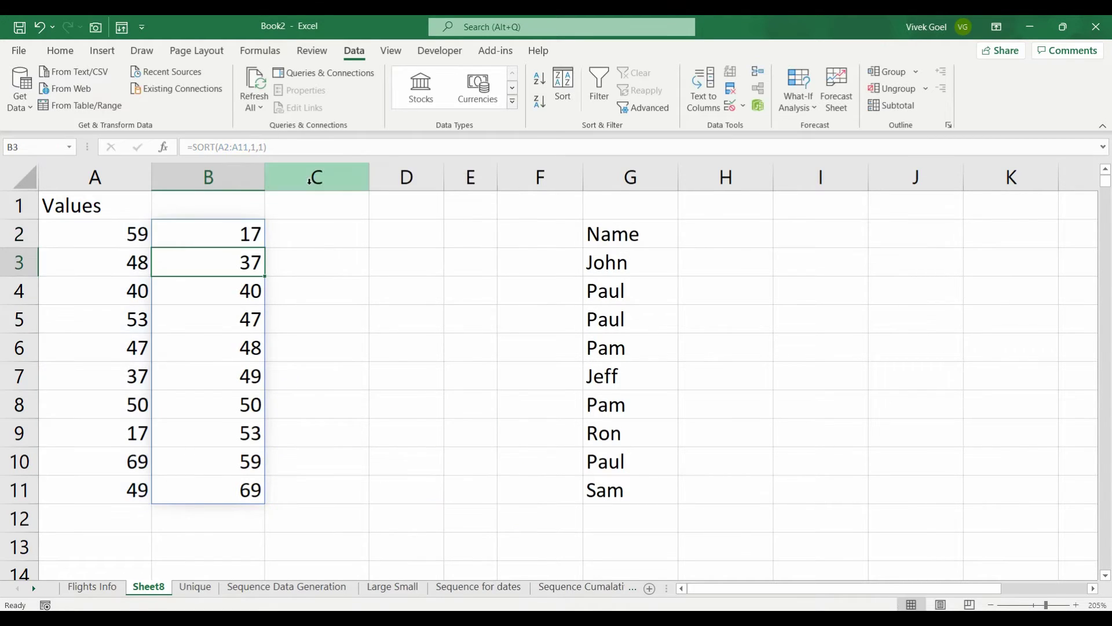
Change the sort order to -1 so column B lists values descending from 69 to 17.
left_click(261, 146)
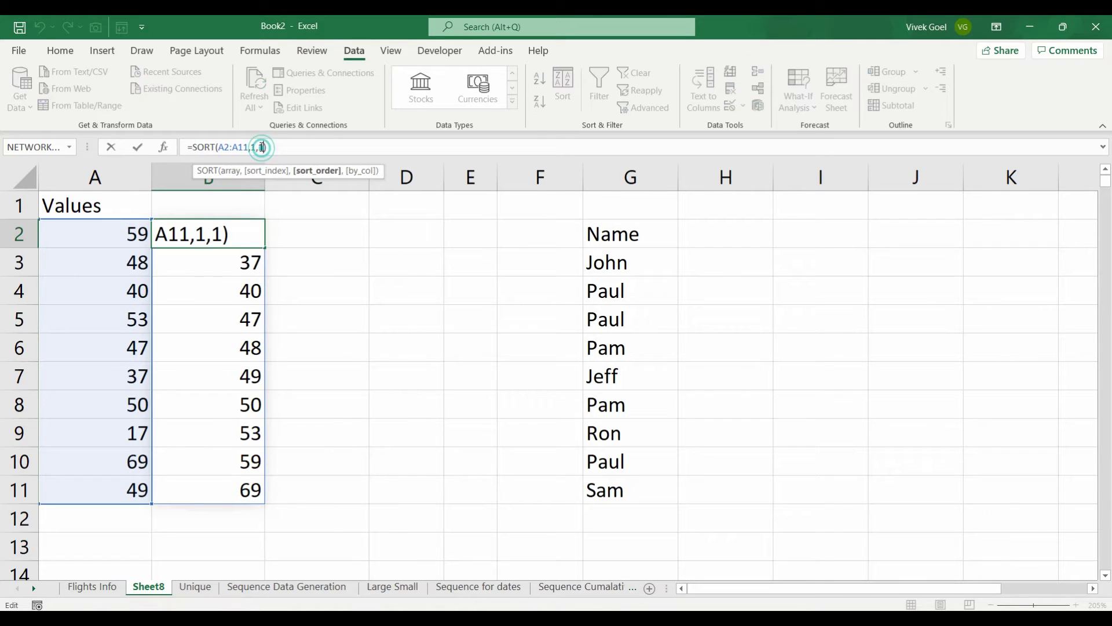
key("BackSpace")
type("-1")
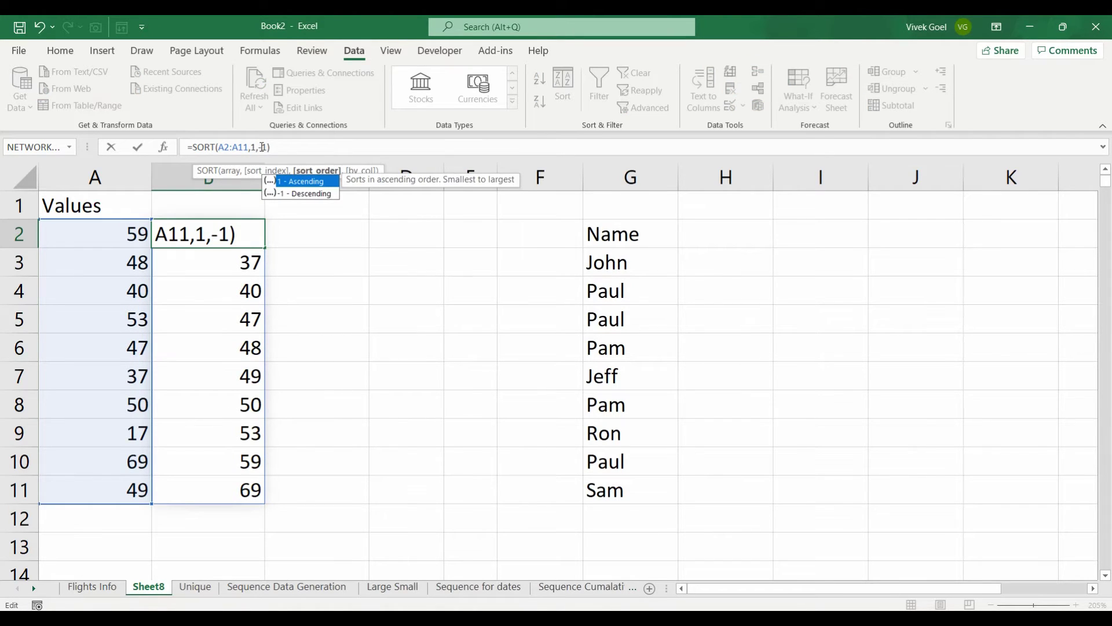
key("ctrl+Return")
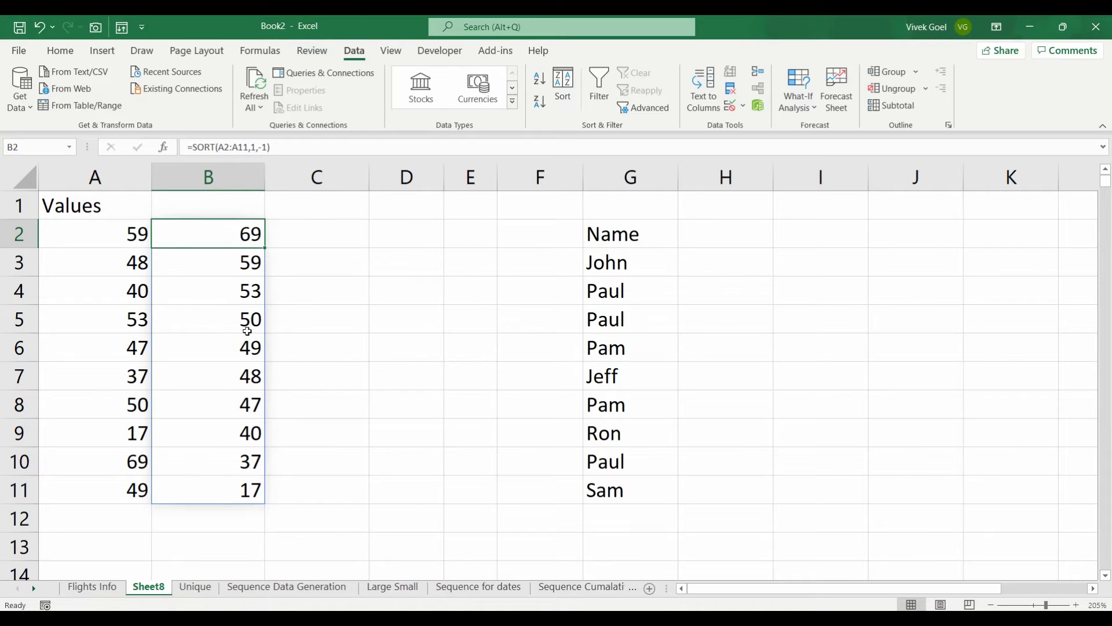
left_click_drag(242, 246, 242, 518)
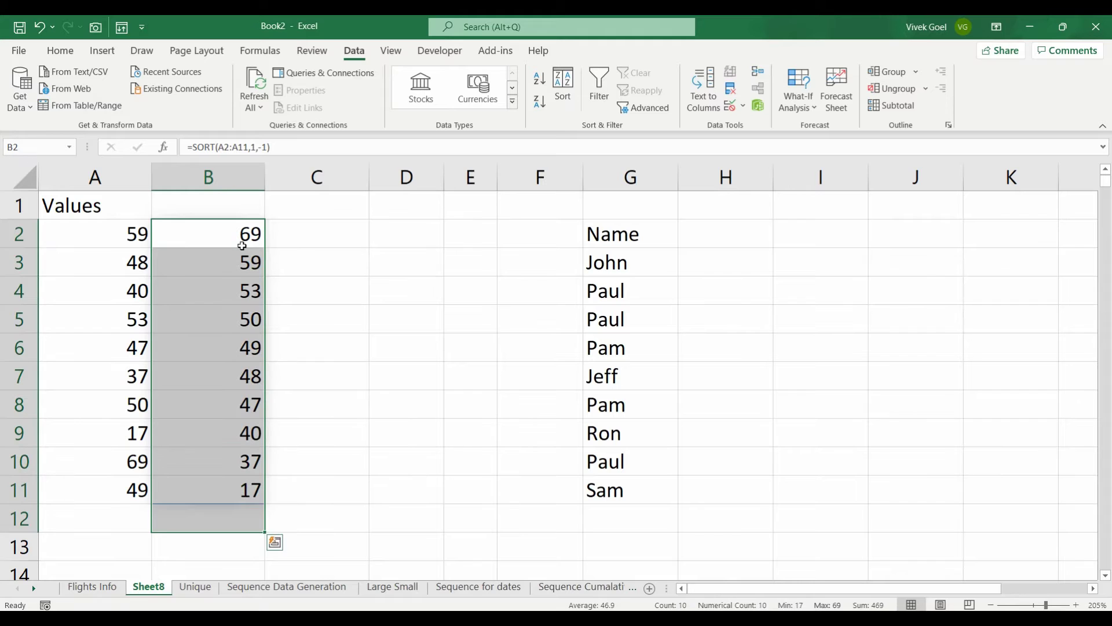
left_click(265, 148)
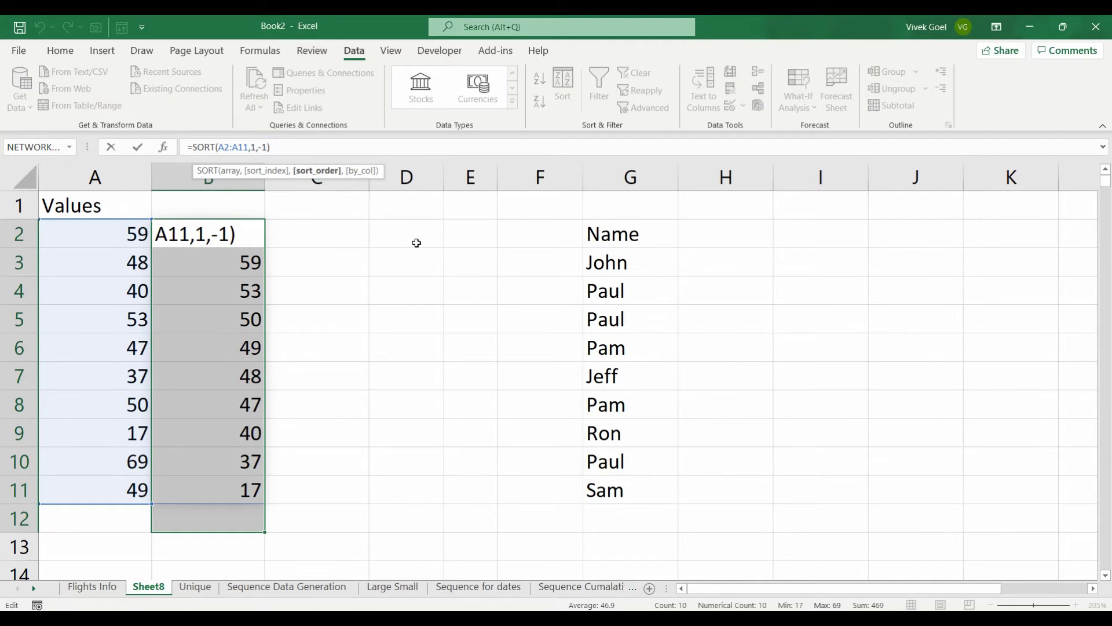
key("Escape")
Enter =SORT(G3:G11) in H3 to list the names alphabetically.
left_click(709, 257)
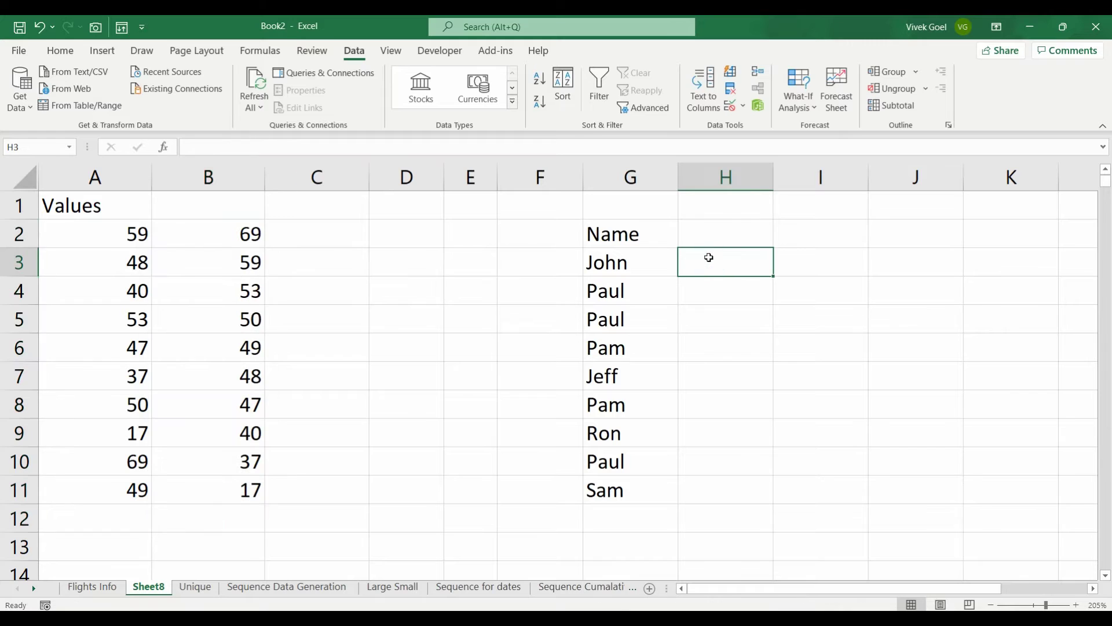
type("=sort")
key("Tab")
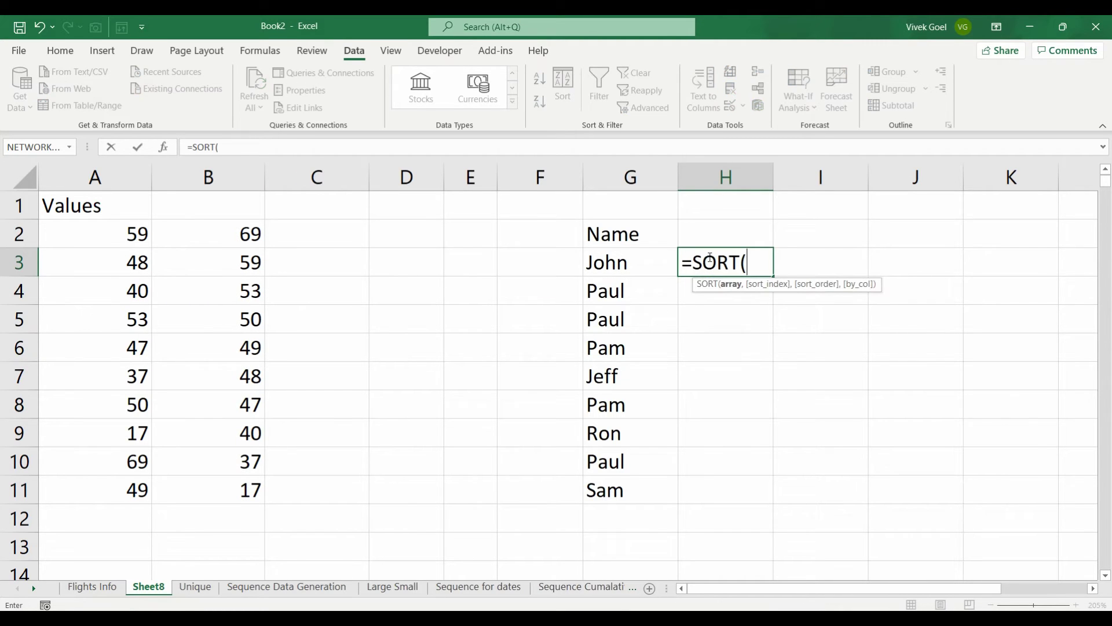
key("Left")
key("ctrl+shift+Down")
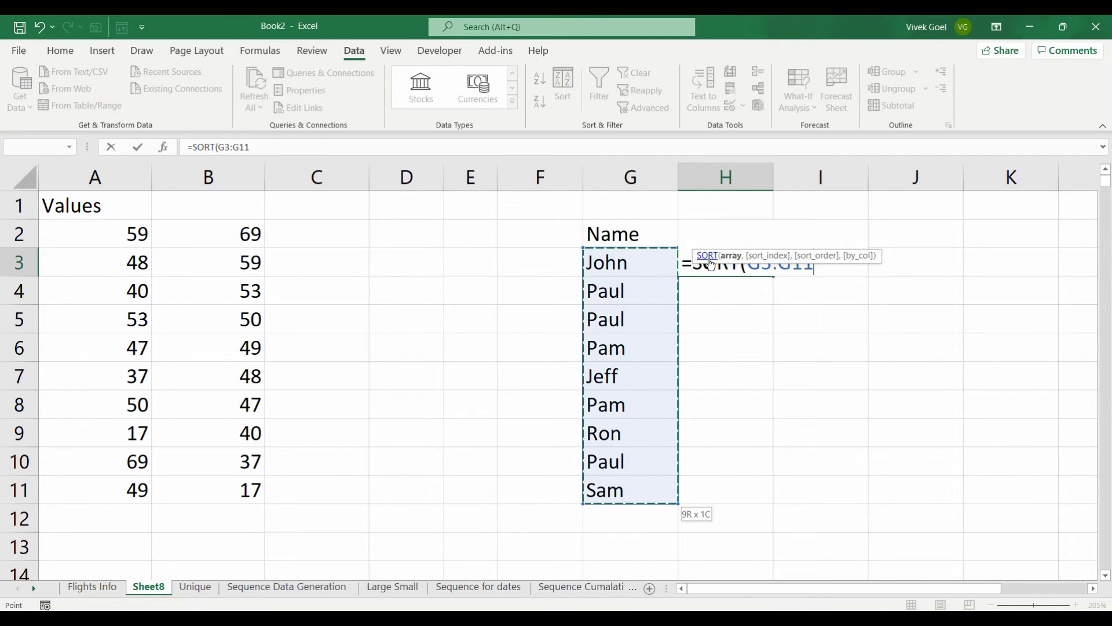
type(")")
key("Return")
key("Up")
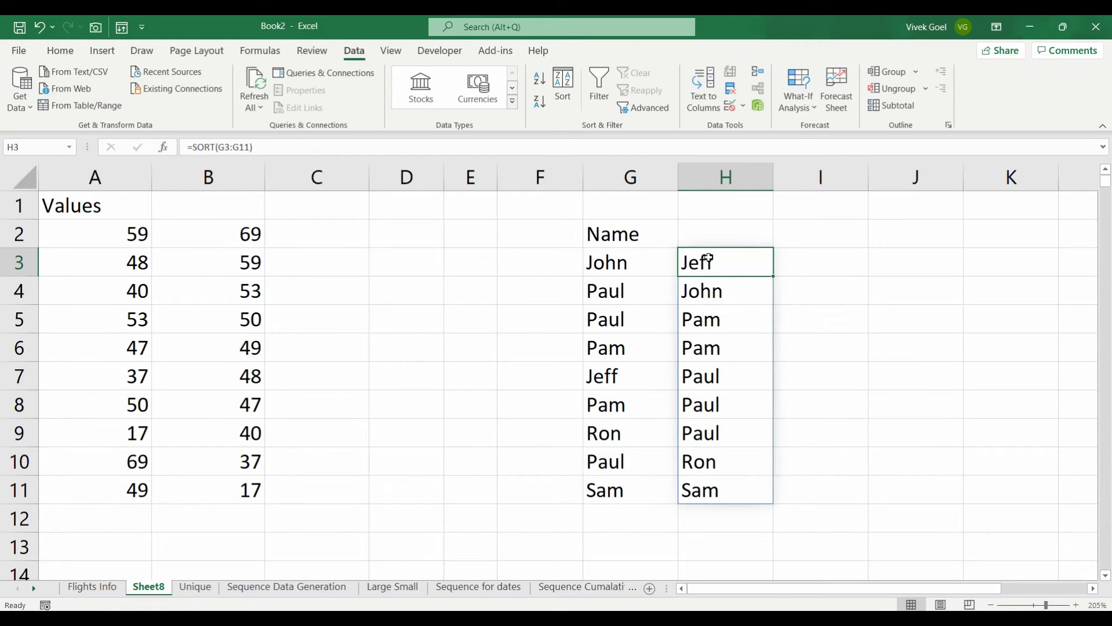
key("shift+Down")
key("shift+Down")
key("shift+Down")
key("shift+Down")
key("shift+Down")
key("shift+Down")
left_click(708, 259)
Edit H3 to =SORT(G3:G11,,-1) for reverse alphabetical order, Sam to Jeff.
left_click(253, 149)
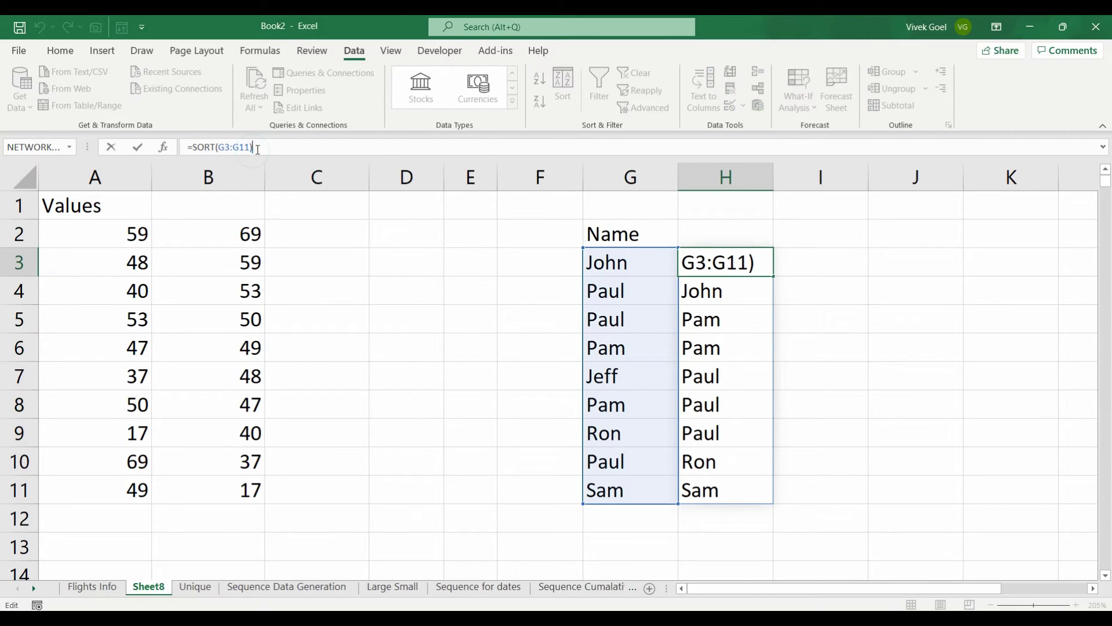
type(",,-1")
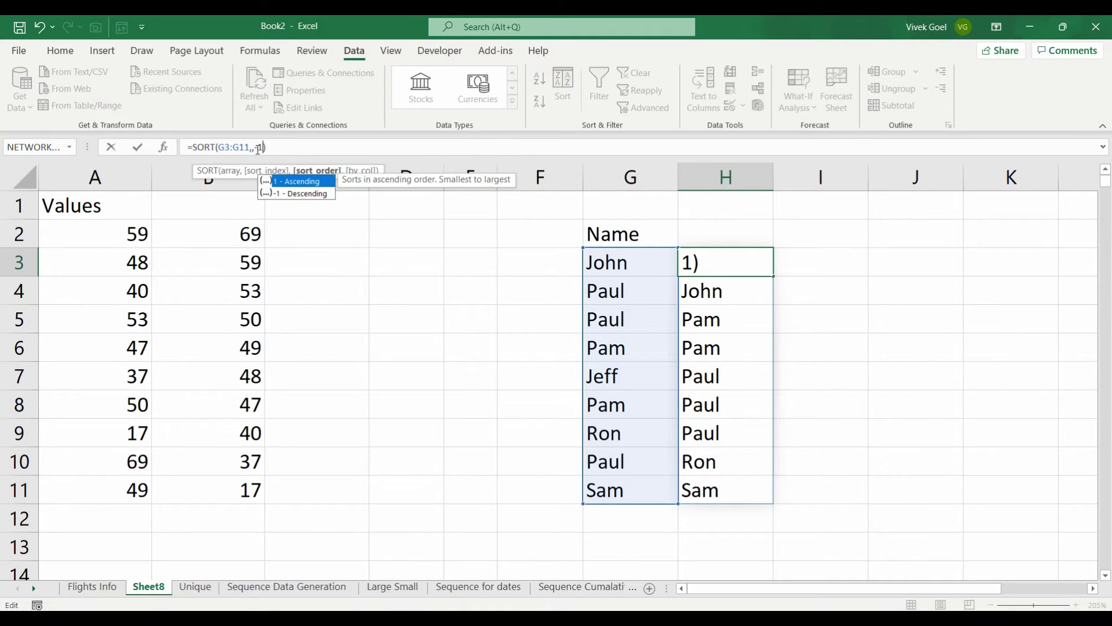
key("Return")
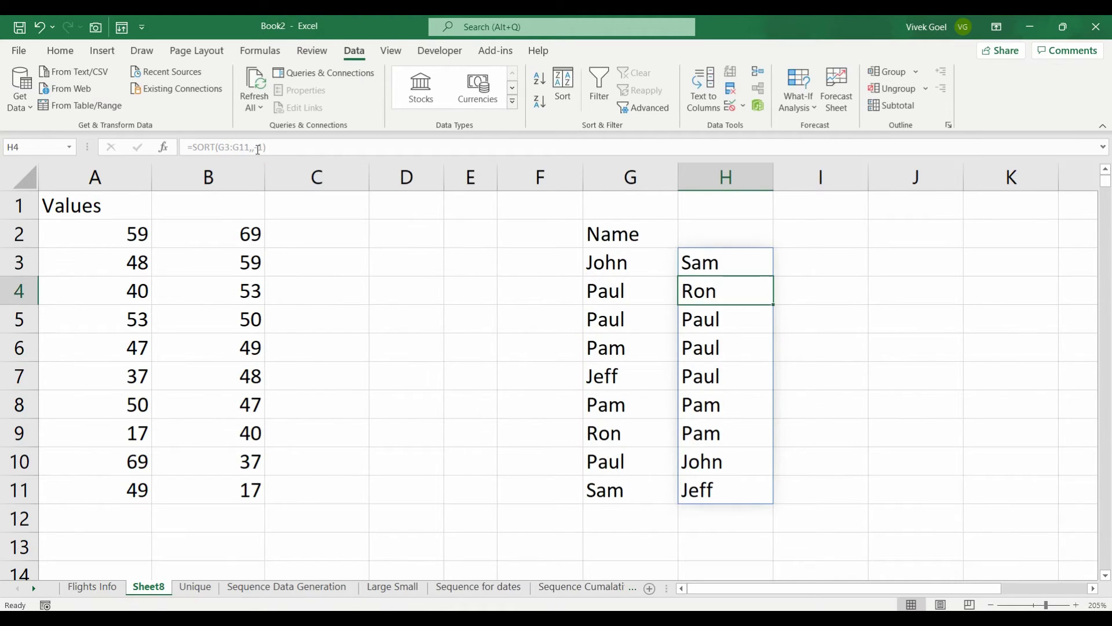
key("Up")
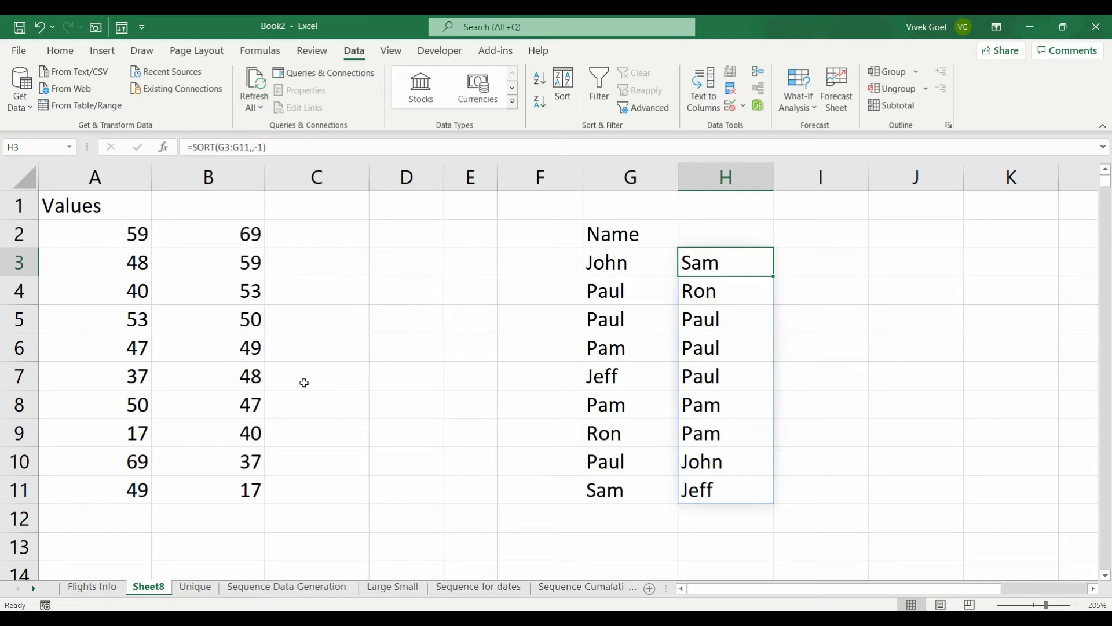
Move down to the Name/Age/Score table and select its data A16:C21.
left_click(325, 391)
key("Down")
key("Down")
key("Down")
key("Down")
key("Down")
key("Down")
key("Down")
key("Down")
key("Down")
key("Down")
key("Down")
key("Down")
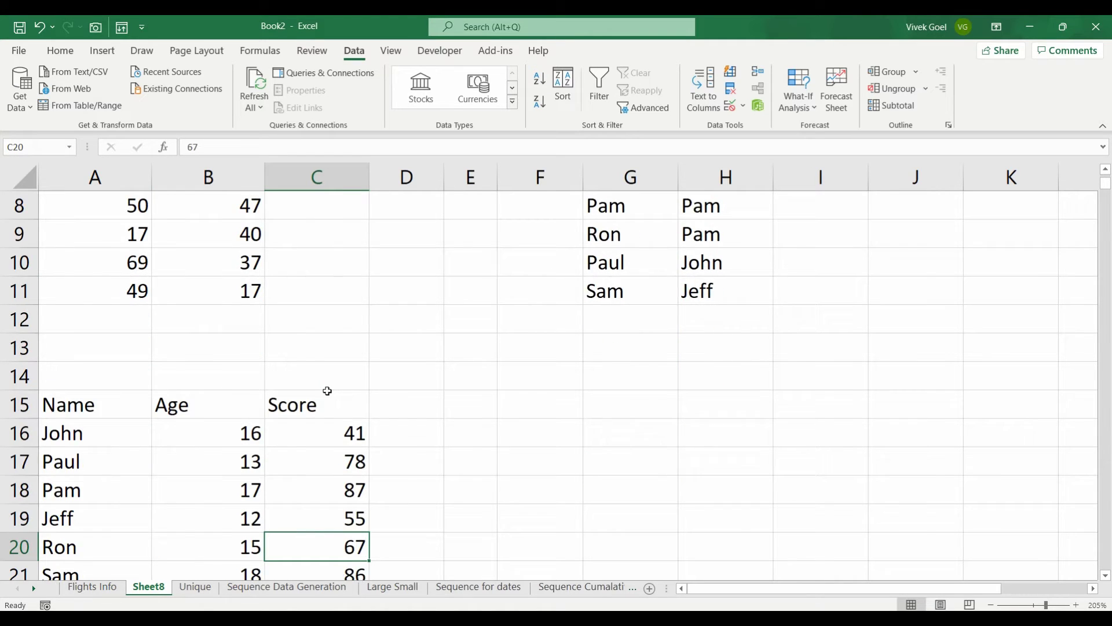
key("Down")
key("Down")
key("Down")
key("Down")
key("Up")
key("Up")
key("Up")
key("Up")
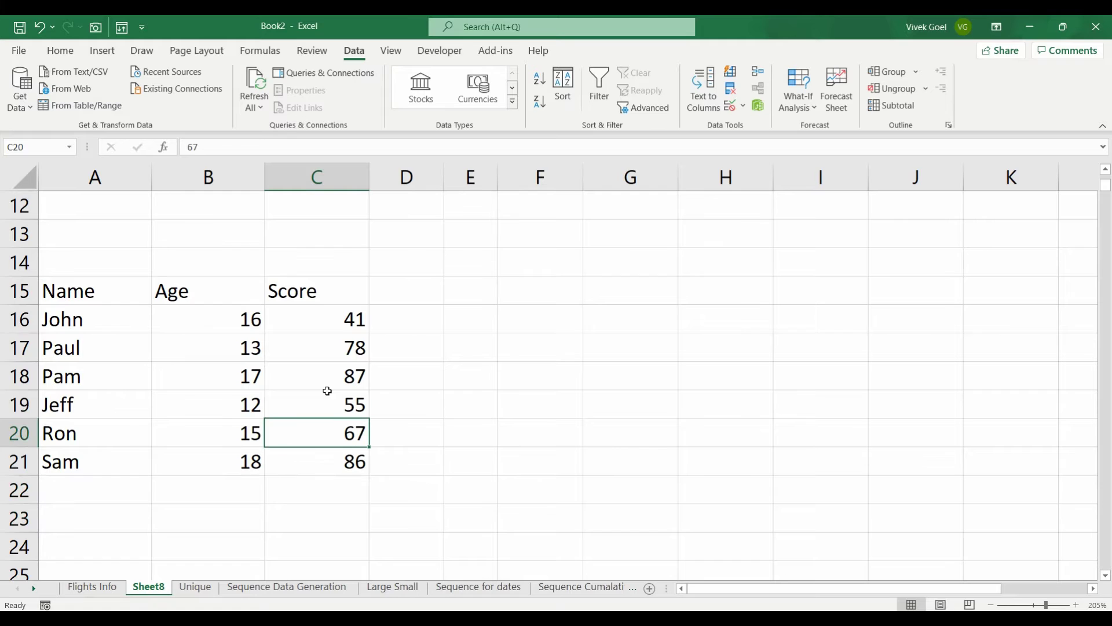
key("Up")
key("Up")
key("Up")
key("Left")
key("Up")
key("Left")
key("ctrl+shift+Down")
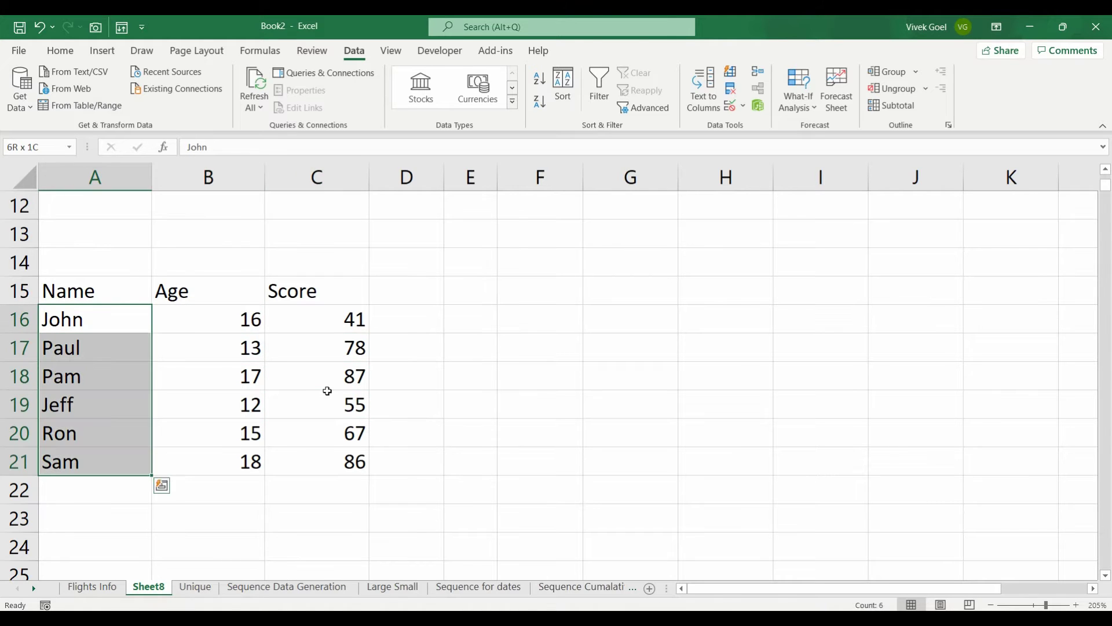
key("ctrl+shift+Right")
key("Right")
key("Right")
key("Right")
key("Right")
key("Right")
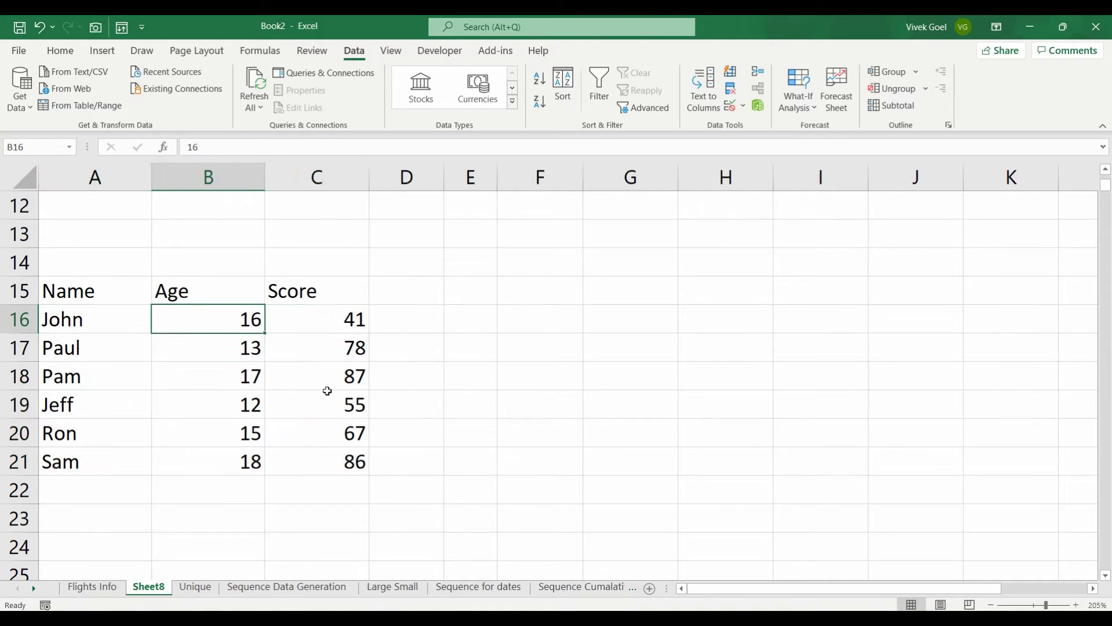
Enter =SORT(A16:C21,1,1) in F16 to spill the student table by name, Jeff to Sam.
type("=so")
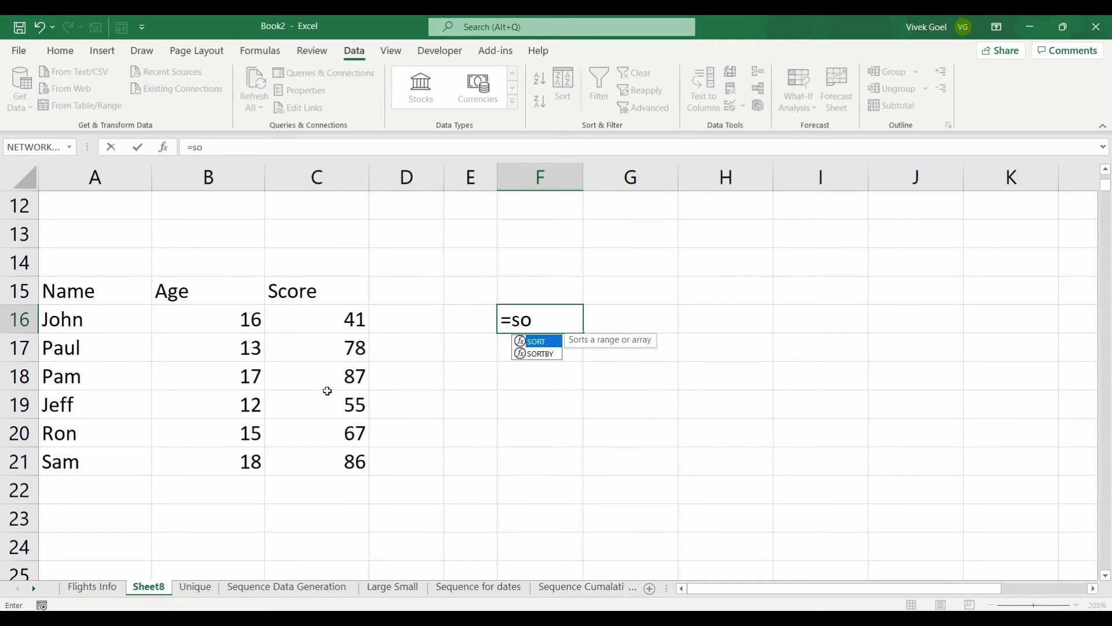
key("Tab")
key("Left")
key("Left")
key("Left")
key("Left")
key("Left")
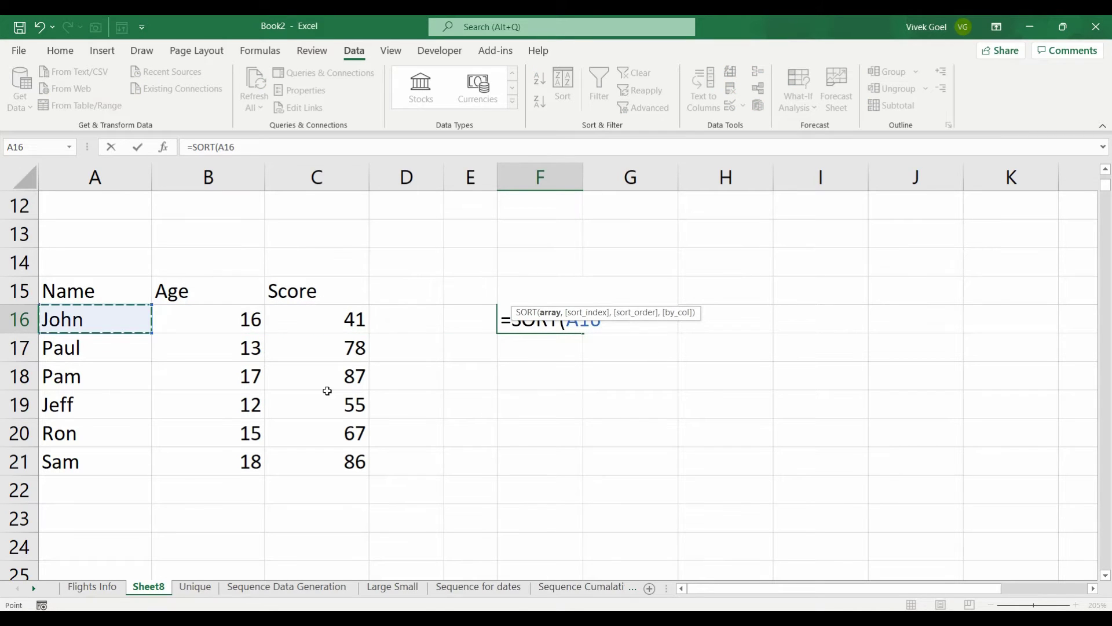
key("ctrl+shift+Down")
key("ctrl+shift+Right")
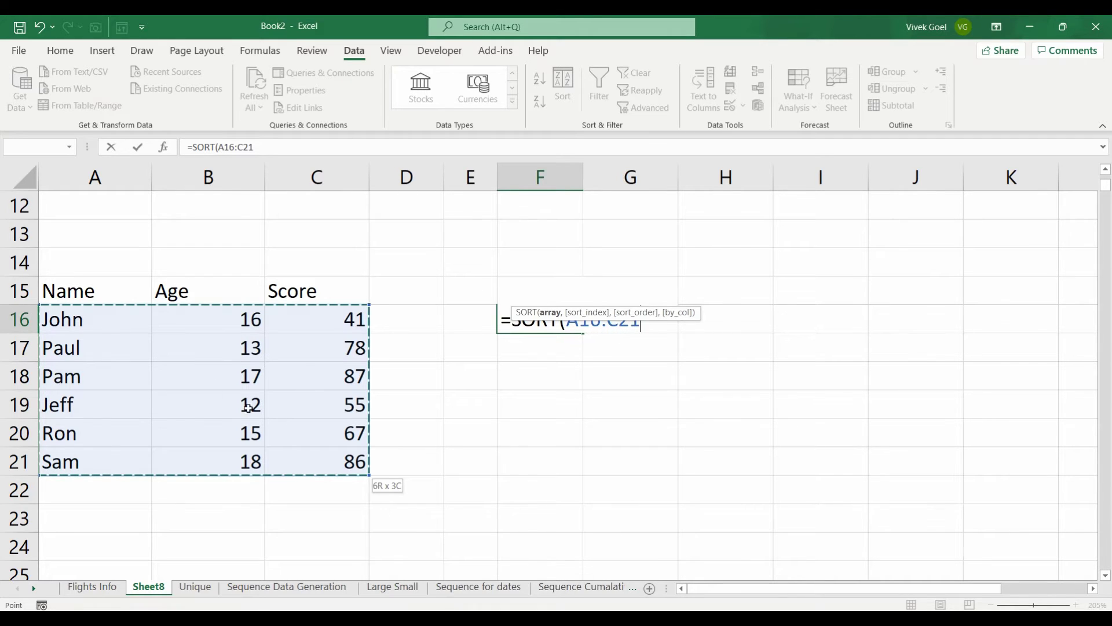
type(",")
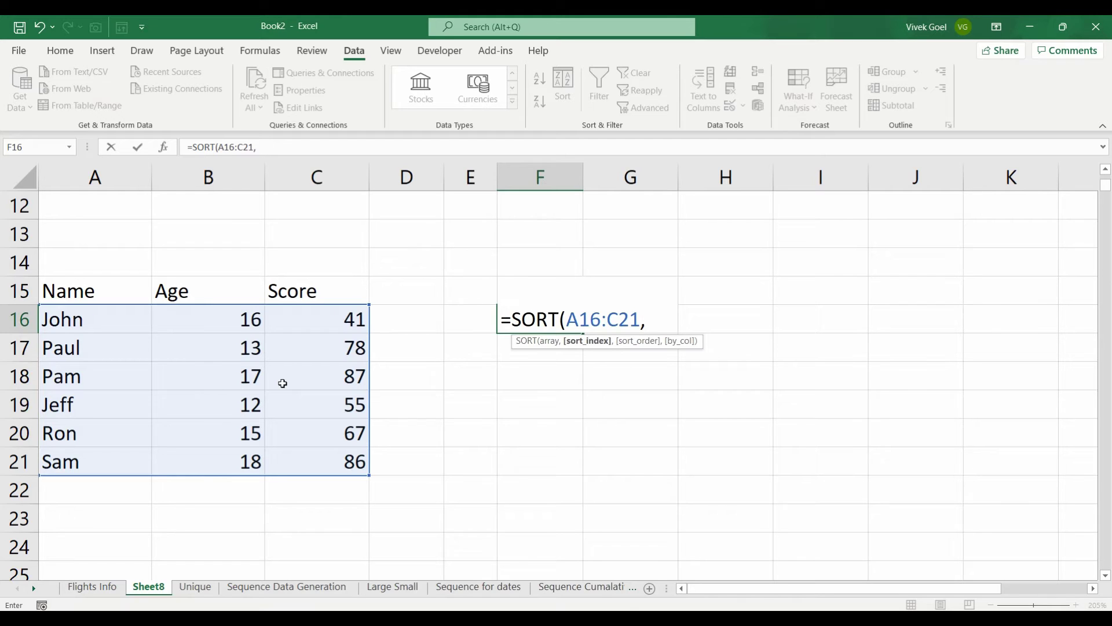
type("1,")
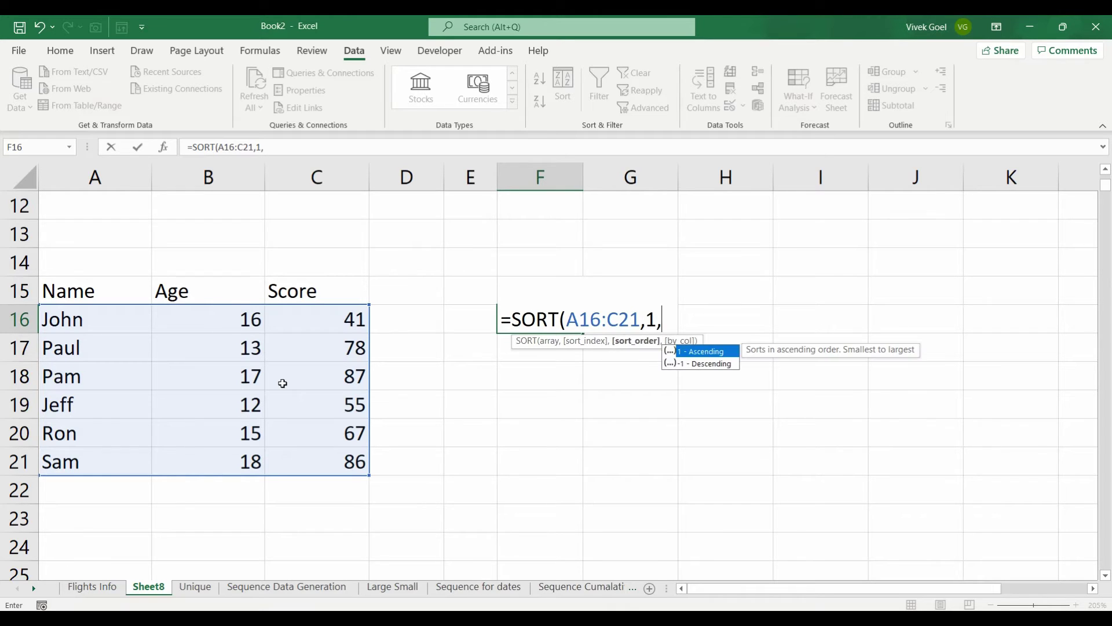
type("1")
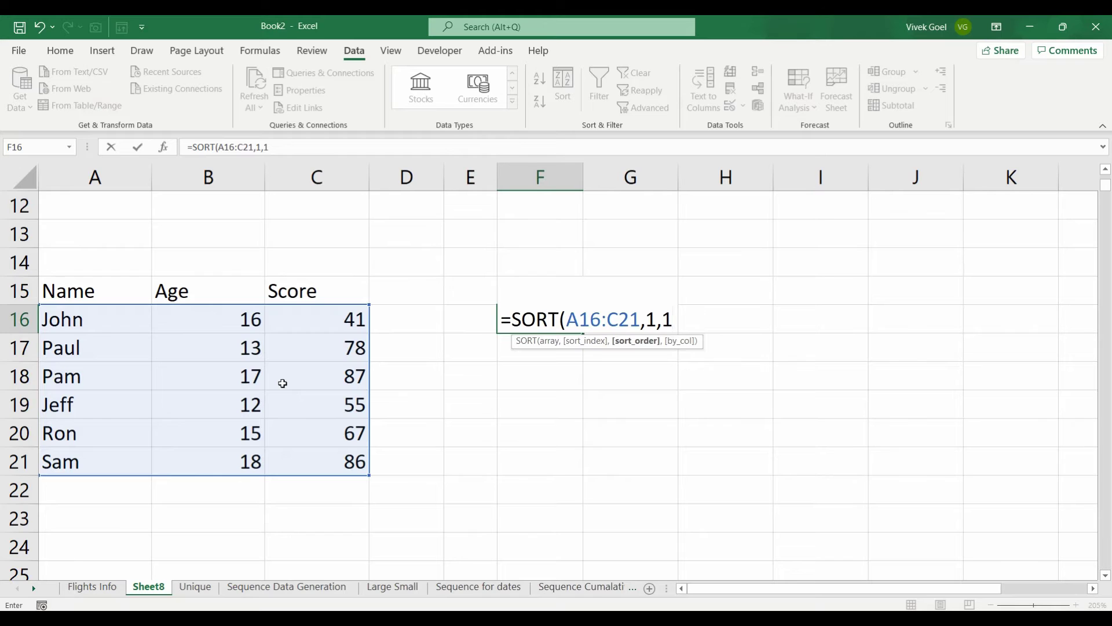
type(")")
key("Return")
key("Up")
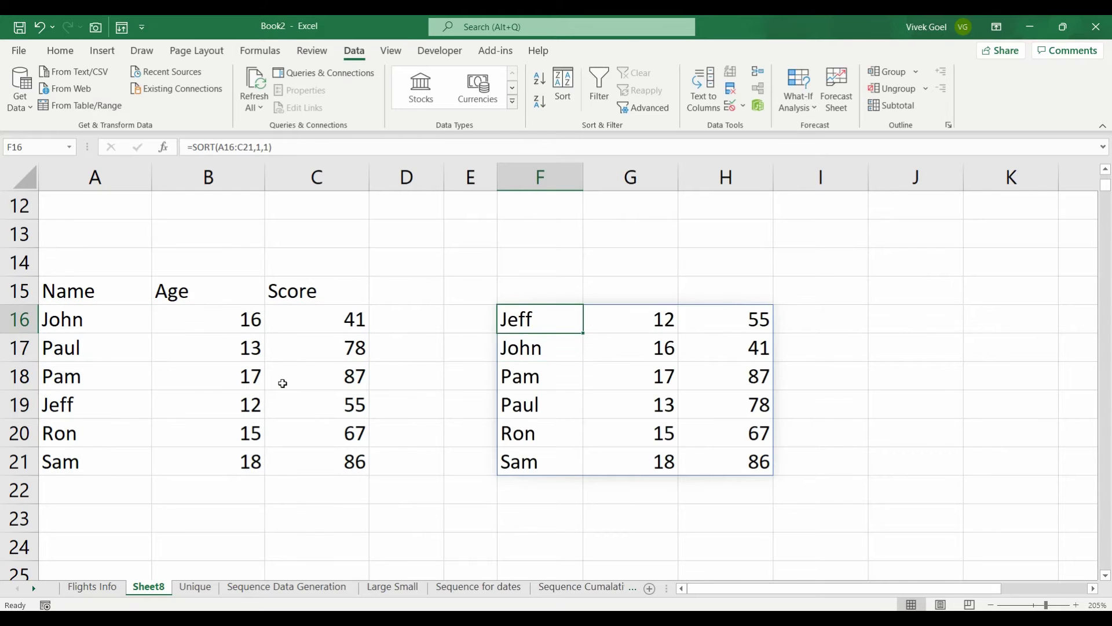
key("shift+Down")
key("shift+Up")
Change F16's sort order to -1 so names sort descending.
left_click(264, 146)
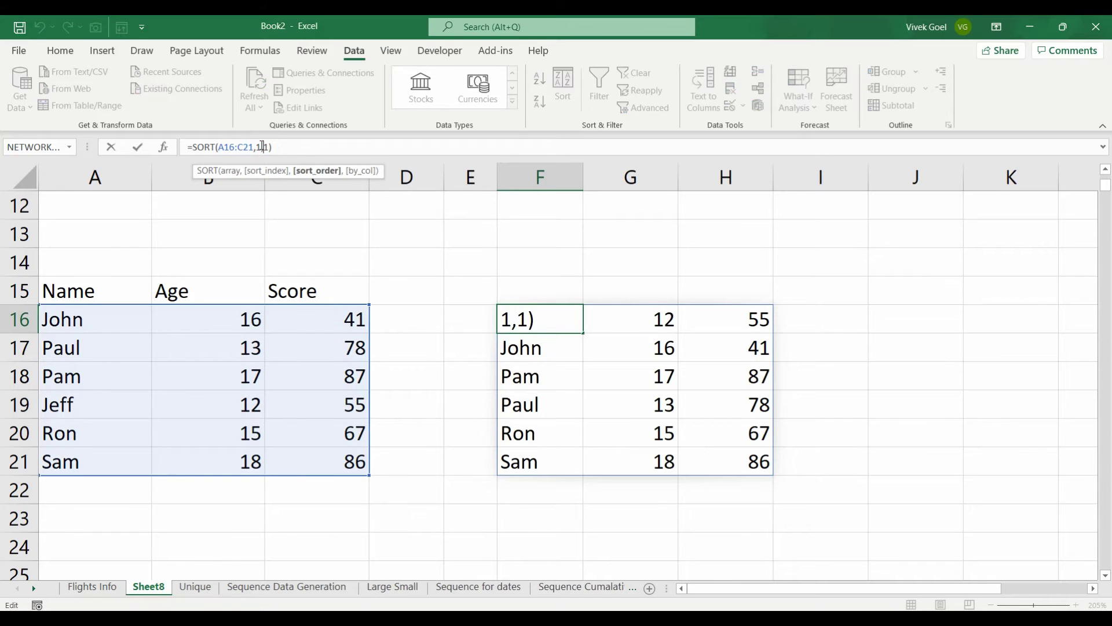
type("-")
key("Return")
key("Up")
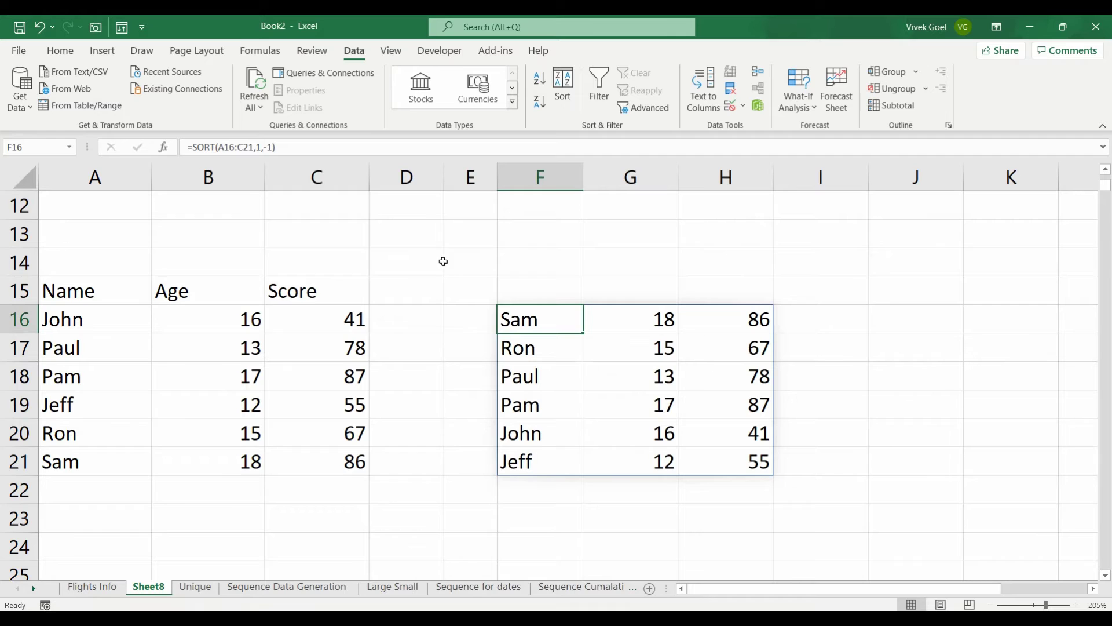
Set the sort index to 2 so the table sorts by Age descending, and check the ages.
left_click(301, 147)
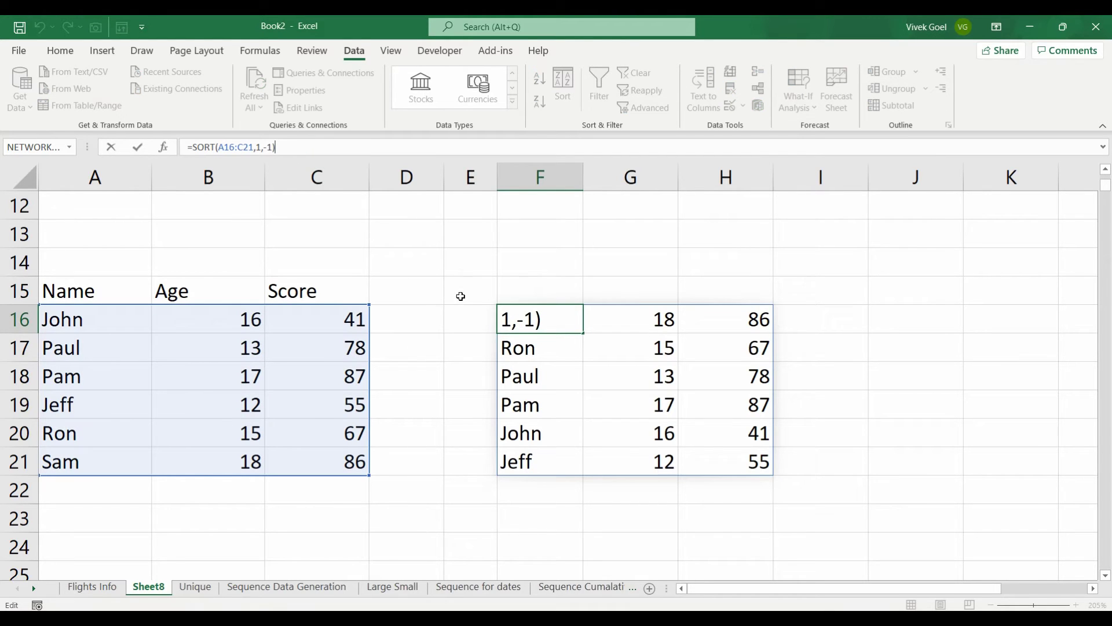
left_click(566, 319)
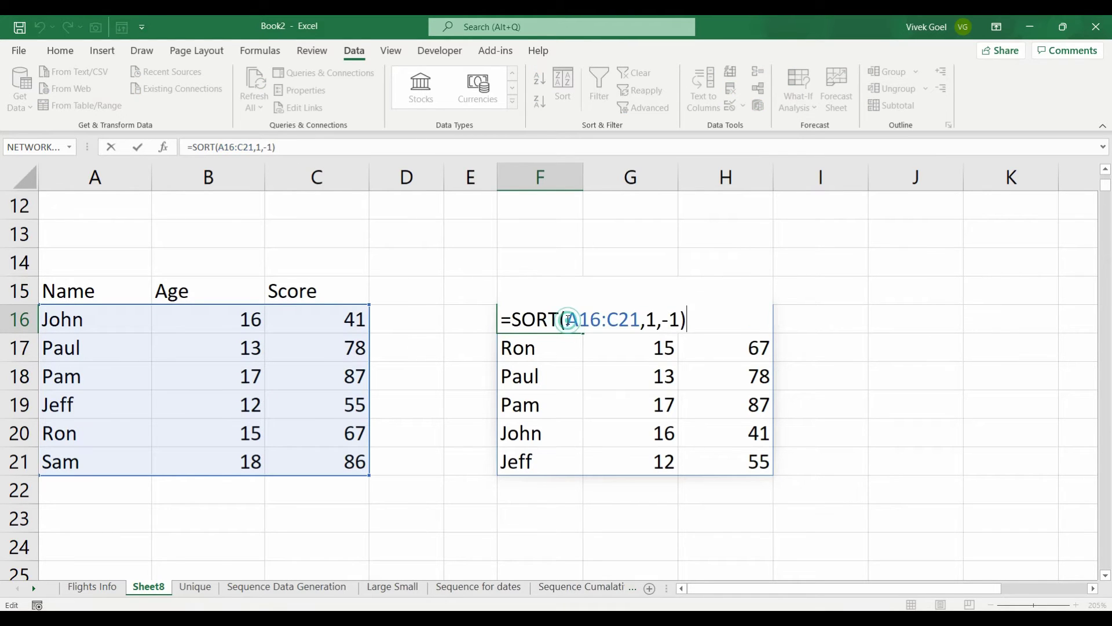
left_click(650, 319)
key("BackSpace")
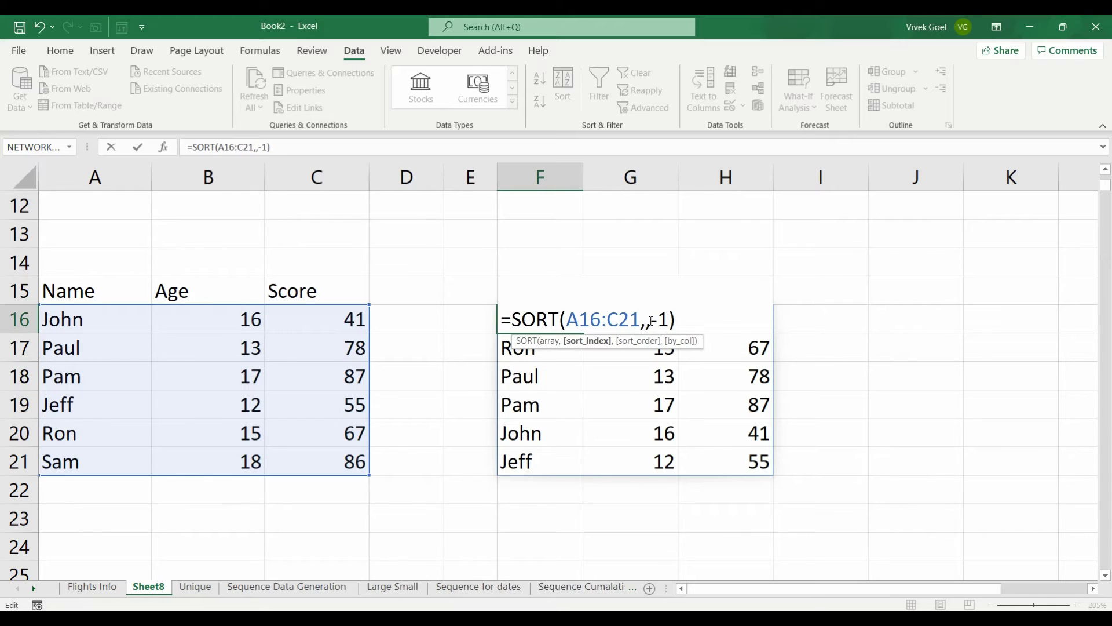
type("2")
key("Return")
left_click(650, 319)
key("shift+Down")
key("shift+Down")
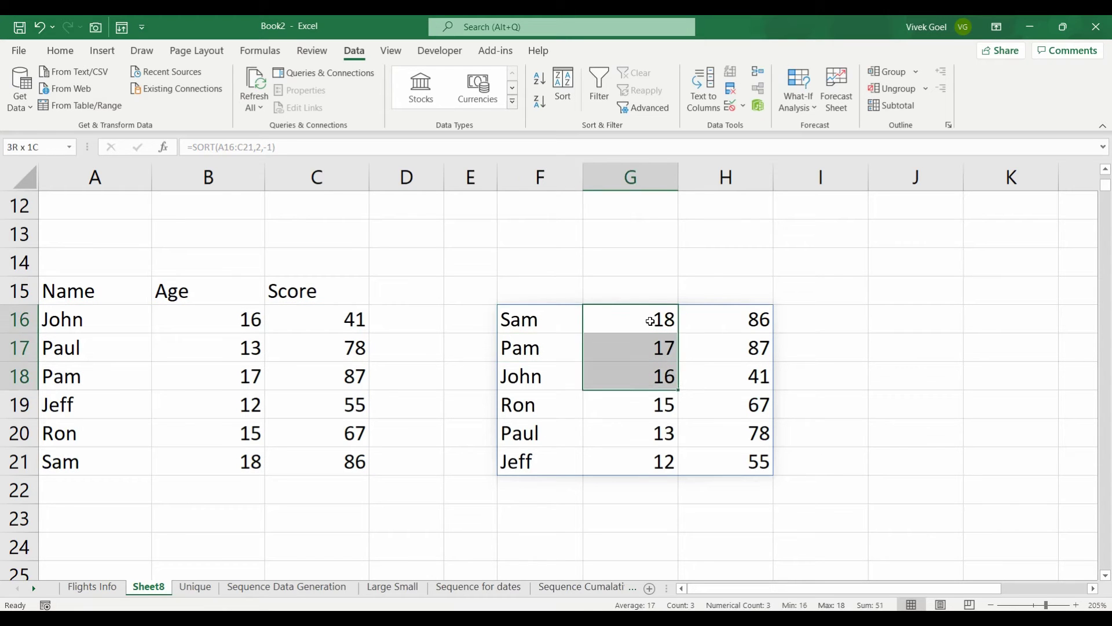
key("shift+Down")
key("shift+Down")
key("shift+Down")
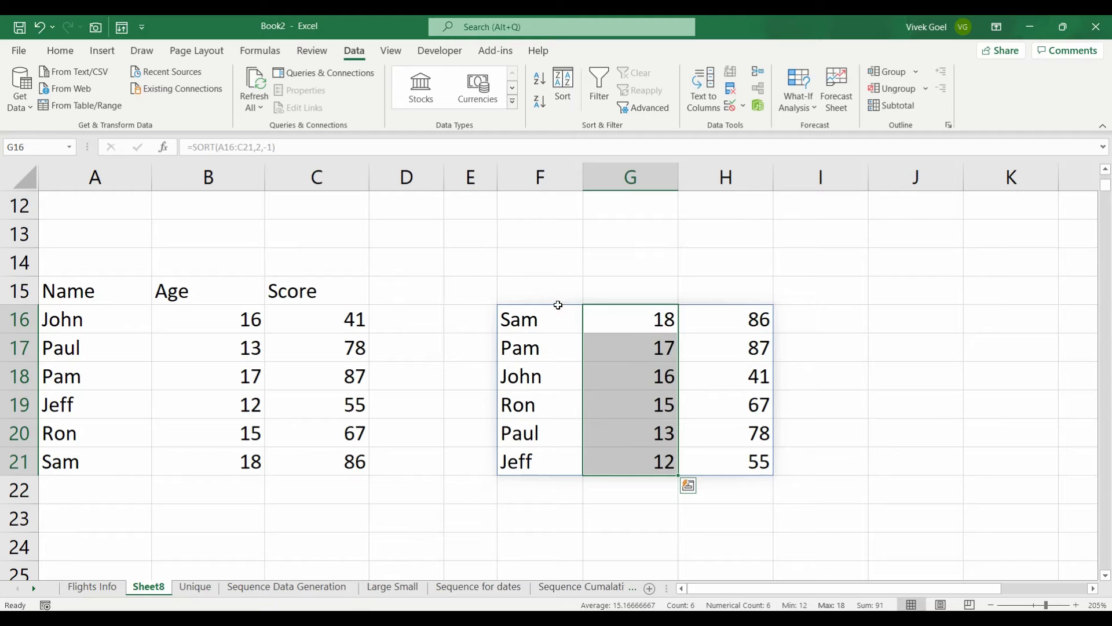
left_click(558, 306)
Set the sort index to 3, sorting by Score descending from 87 to 41.
left_click(258, 147)
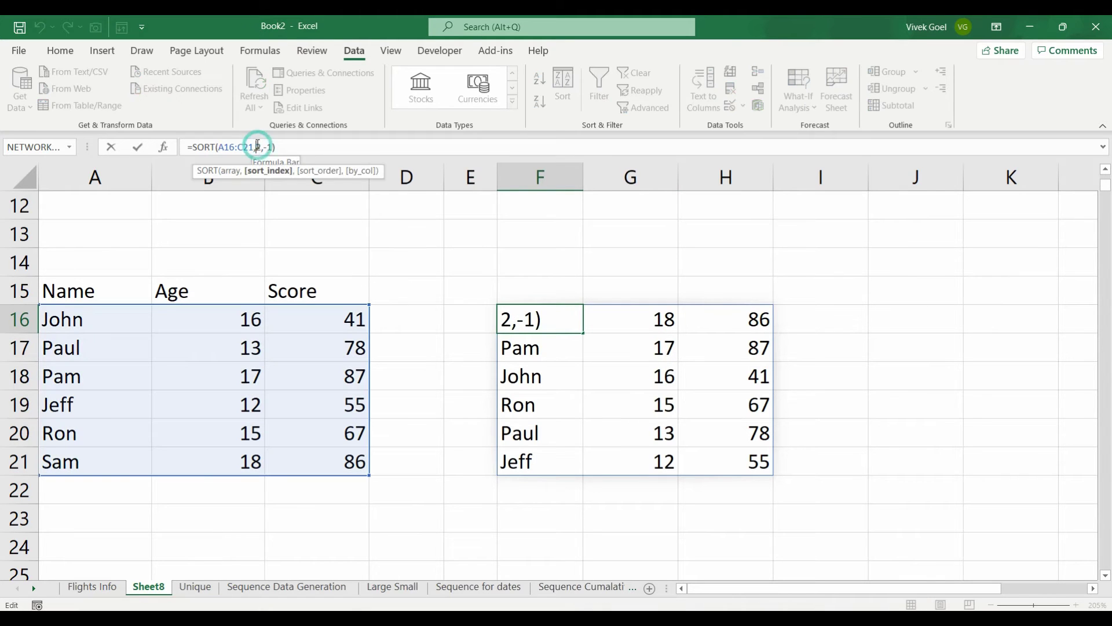
key("BackSpace")
type("3")
key("Return")
key("Up")
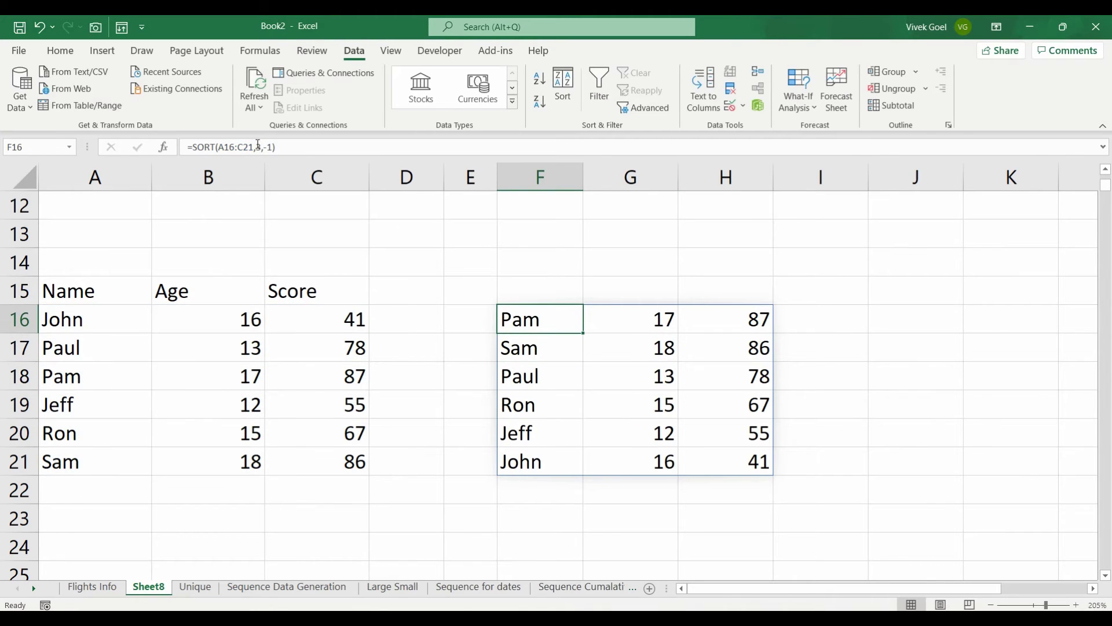
key("Right")
key("Right")
key("shift+Down")
key("shift+Down")
key("shift+Down")
key("shift+Down")
key("shift+Down")
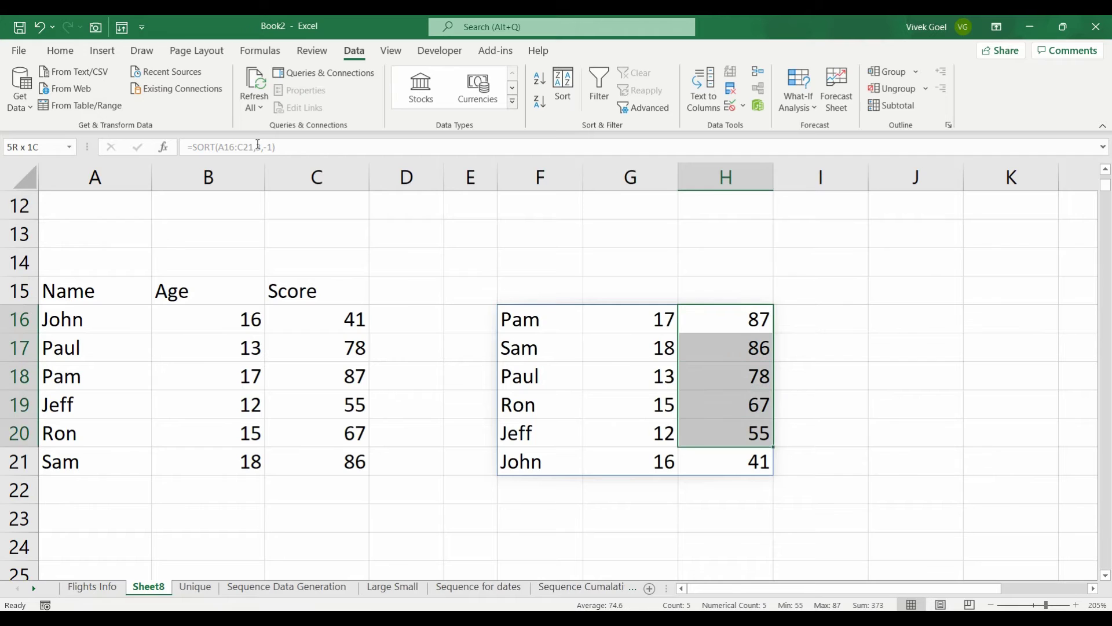
key("Up")
key("Down")
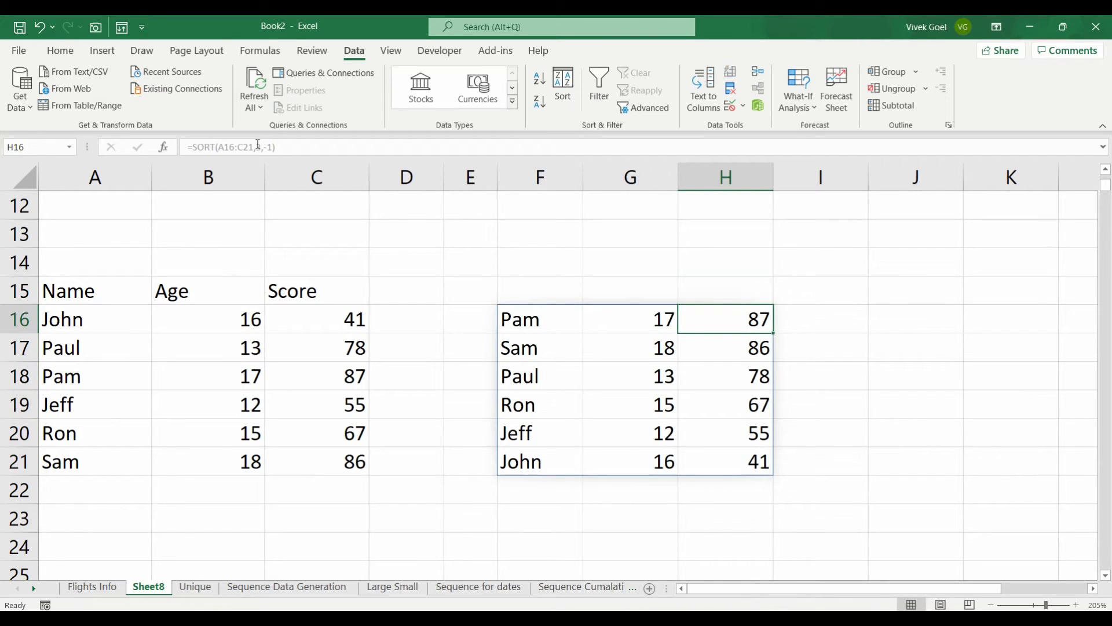
key("shift+Down")
key("shift+Down")
key("shift+Down")
key("shift+Down")
key("shift+Down")
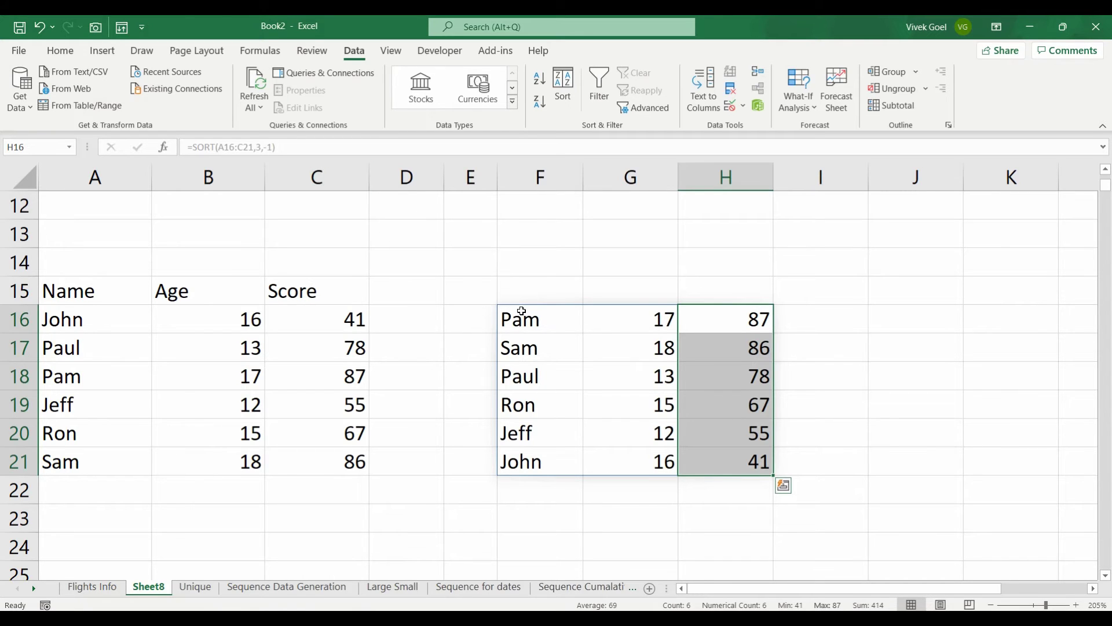
Review F16's formula =SORT(A16:C21,3,-1) unchanged and move below the tables.
left_click(521, 311)
left_click(270, 146)
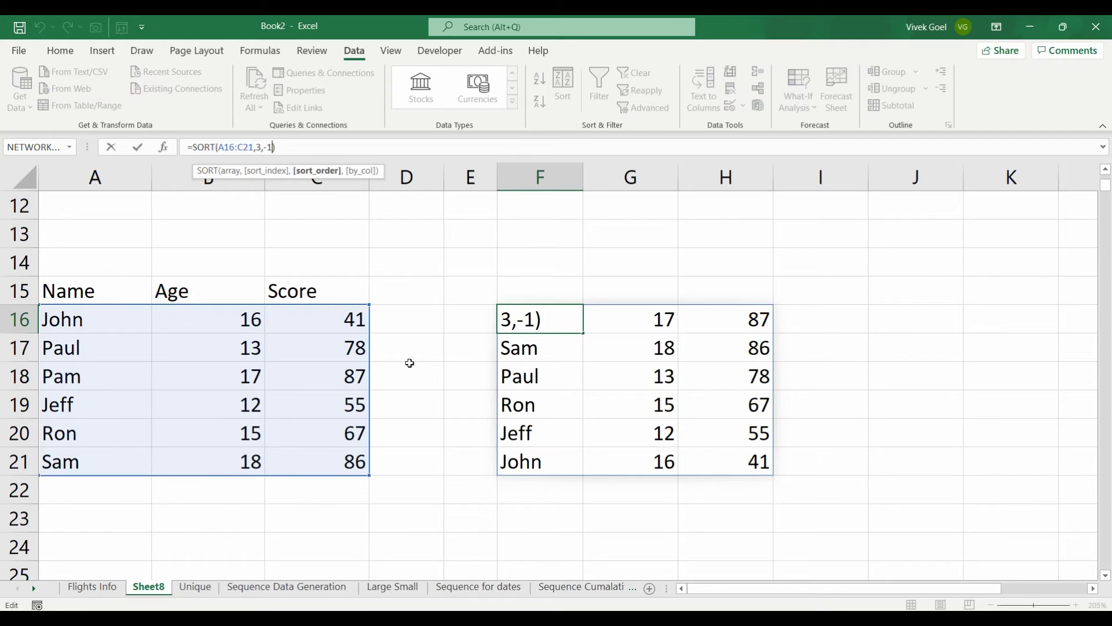
key("Escape")
left_click(432, 454)
key("Down")
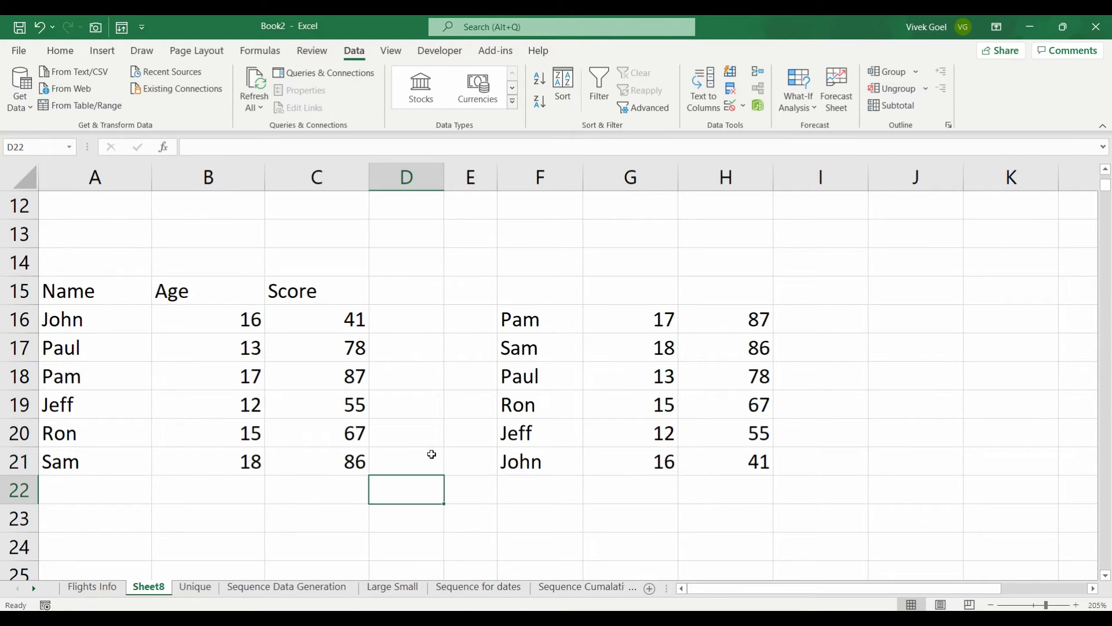
Go to the horizontal Name/Age/Score table in rows 28–30, then to cell E32.
key("Down")
key("Down")
key("Down")
key("Down")
key("Down")
key("Down")
key("Down")
key("Down")
key("Down")
key("Down")
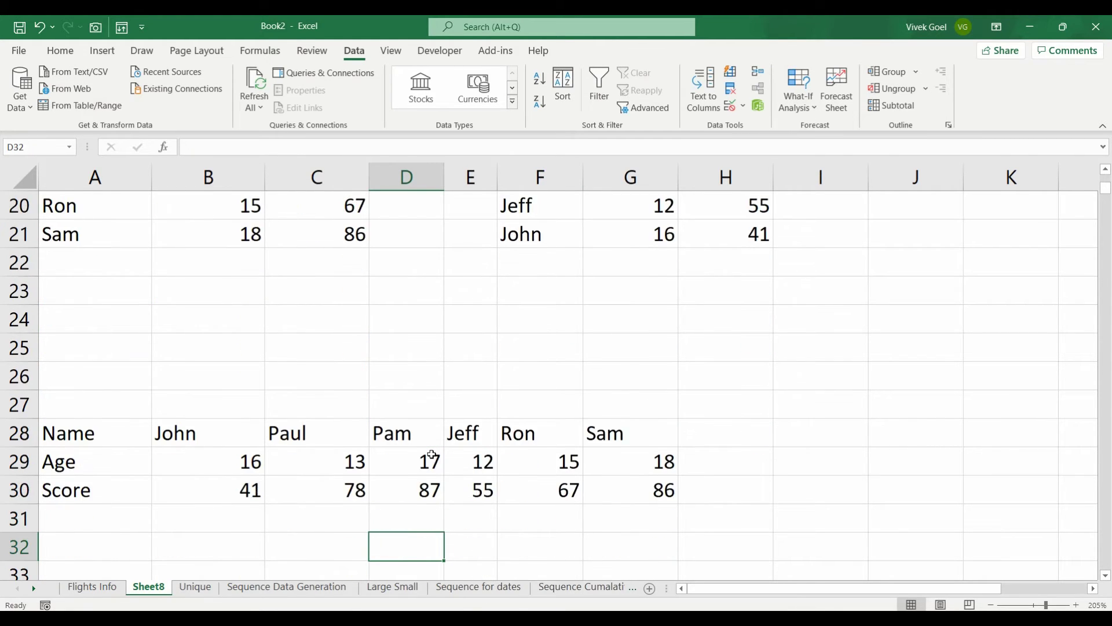
key("Up")
key("Up")
key("Left")
key("Up")
key("Left")
key("Left")
key("Up")
key("shift+Right")
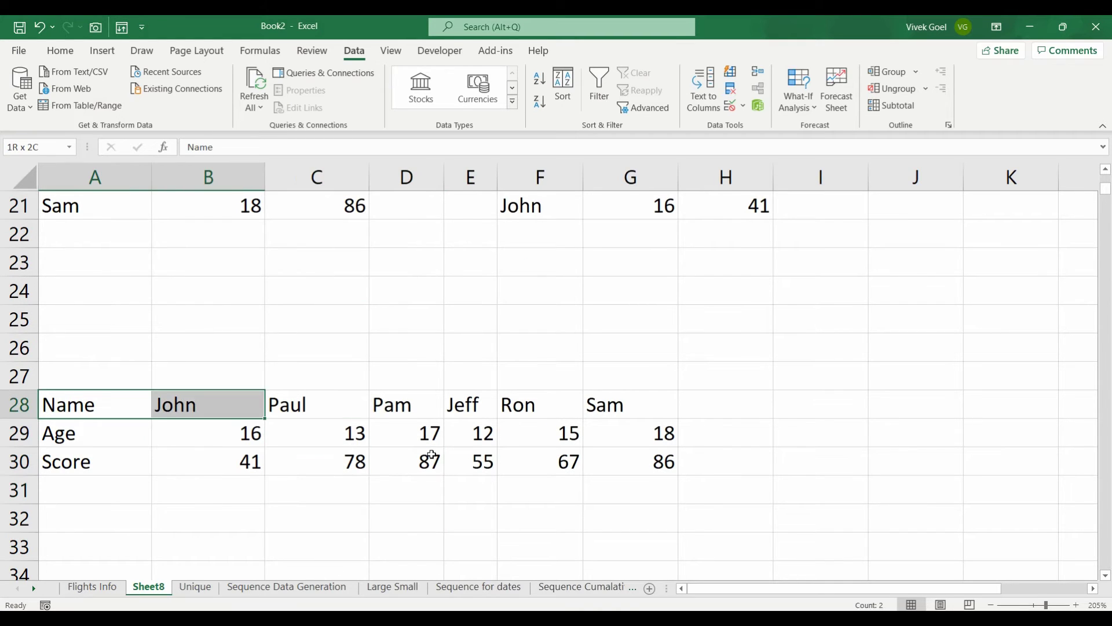
key("shift+Right")
key("shift+Right")
key("shift+Right")
key("shift+Right")
key("Down")
key("Down")
key("Down")
key("Down")
key("Right")
key("Right")
key("Right")
key("Right")
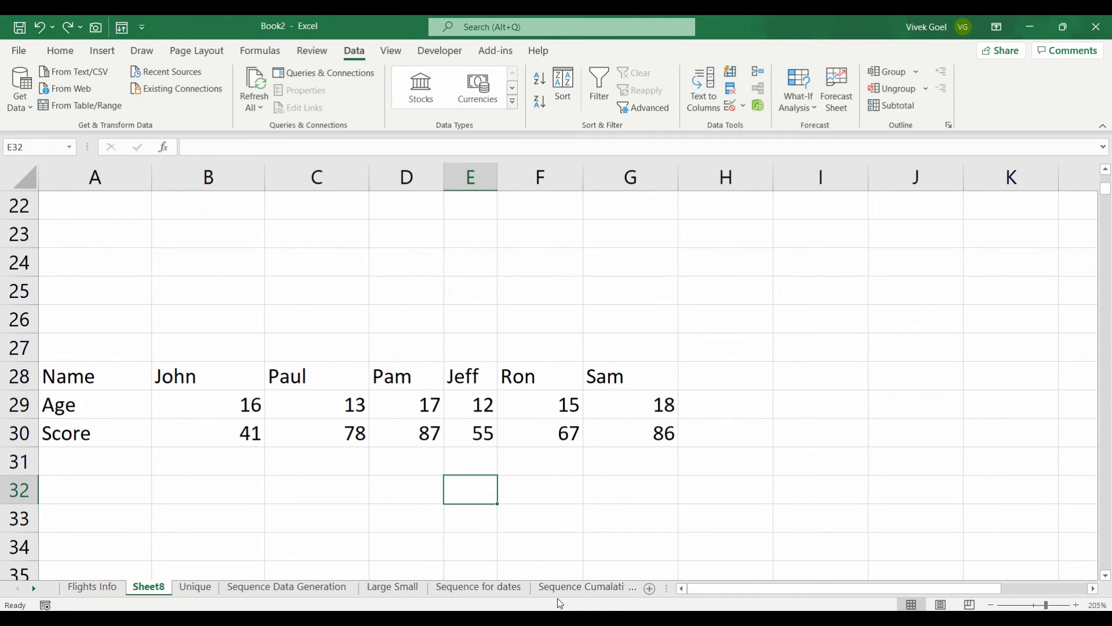
Enter =SORT(B28:G30,2,1,TRUE) in E32 to sort the table left to right by age.
type("=so")
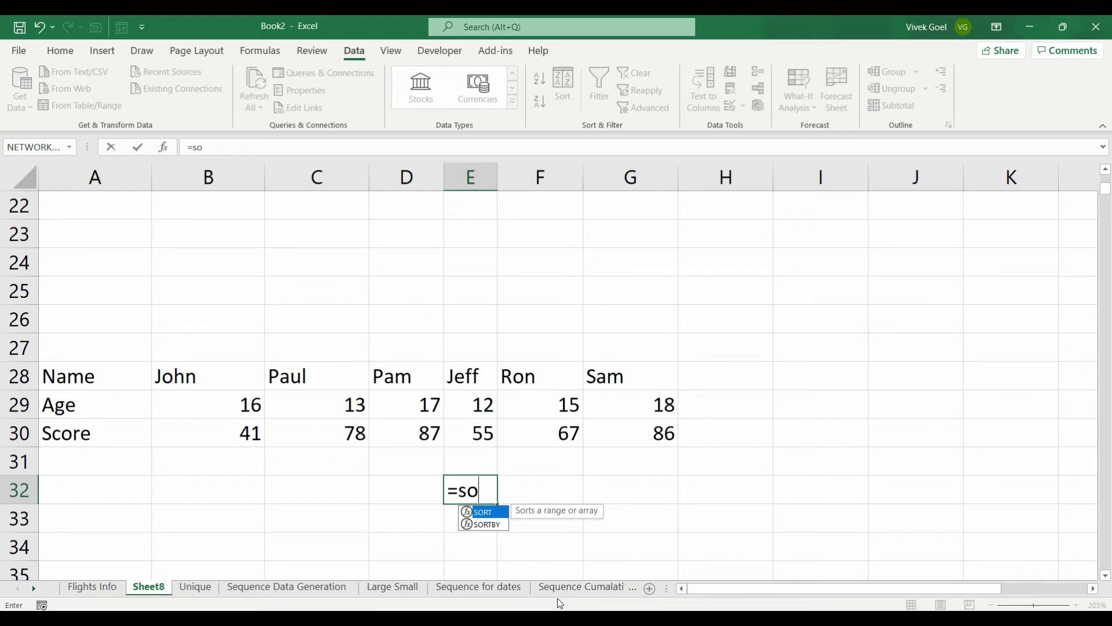
key("Tab")
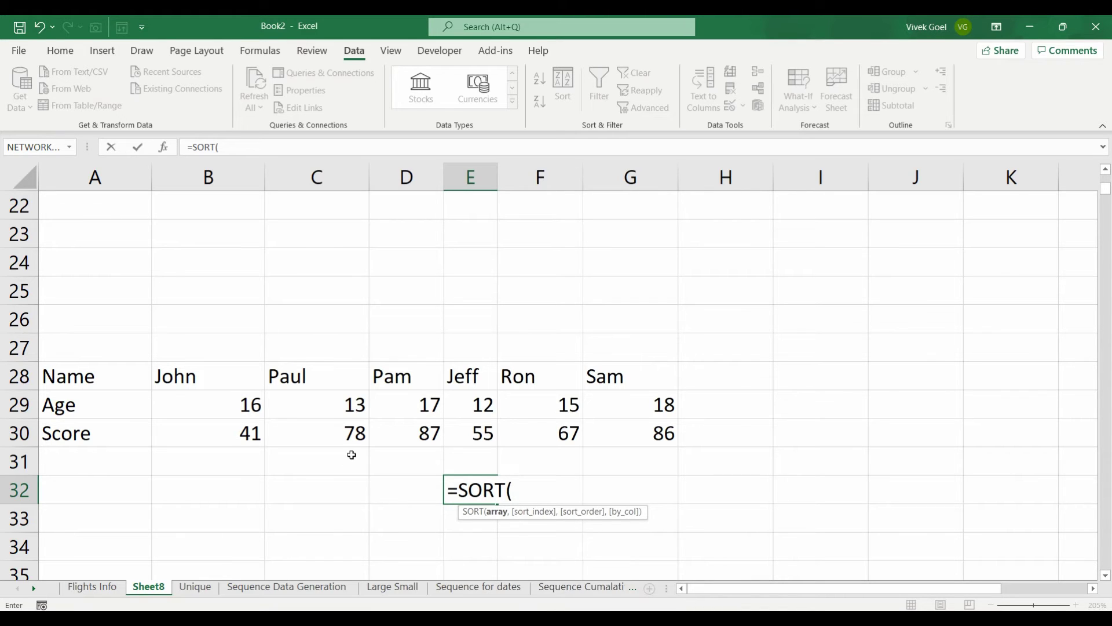
left_click_drag(213, 385, 612, 433)
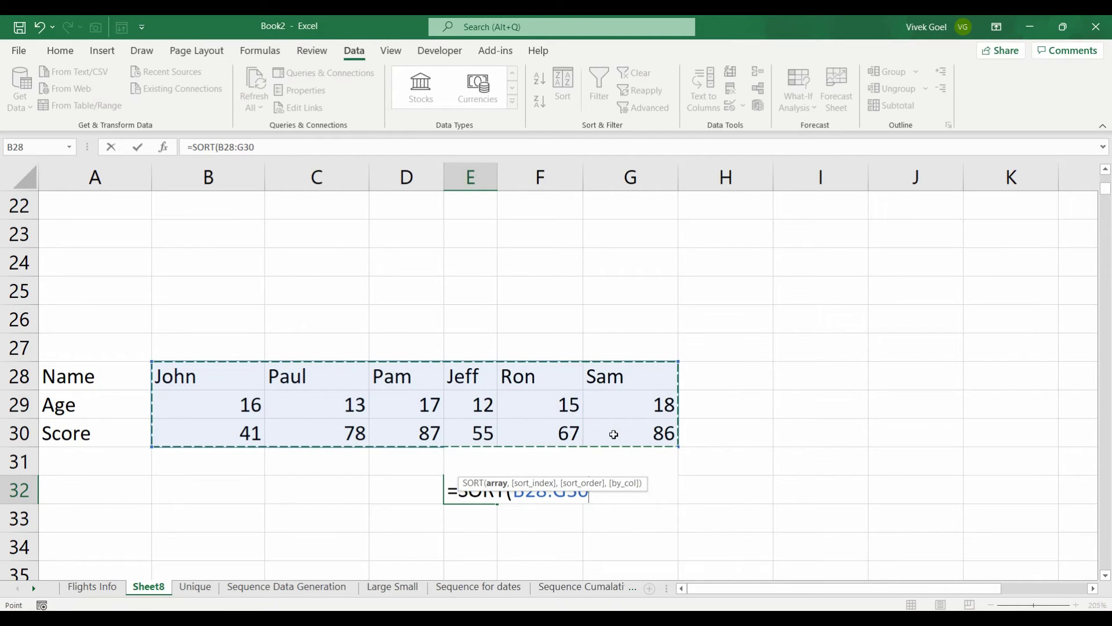
type(",")
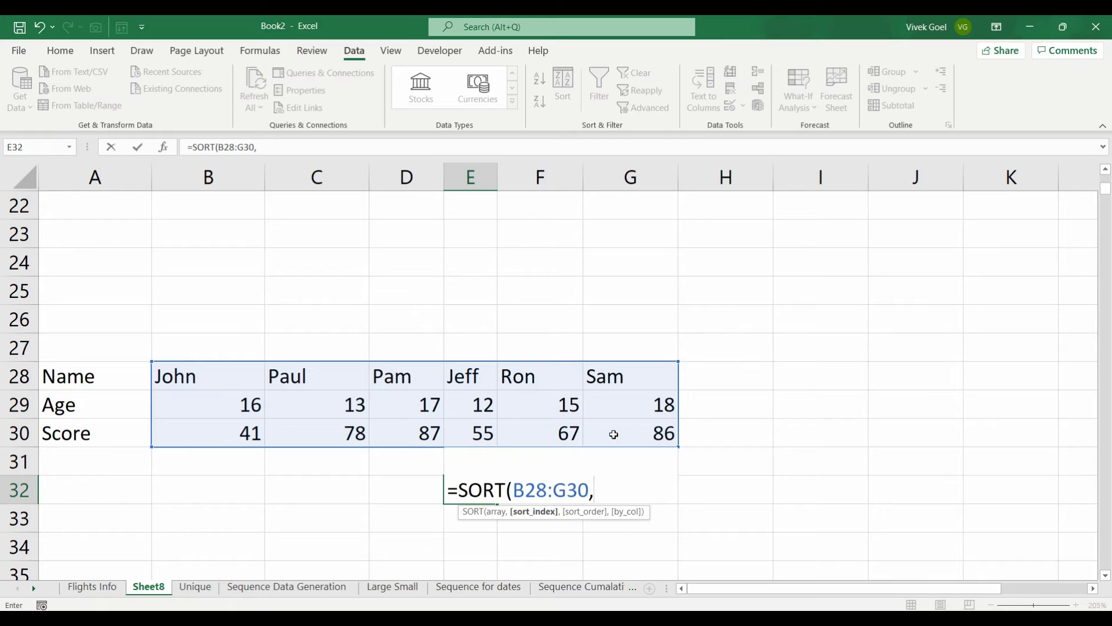
type("2,")
key("BackSpace")
type("1,")
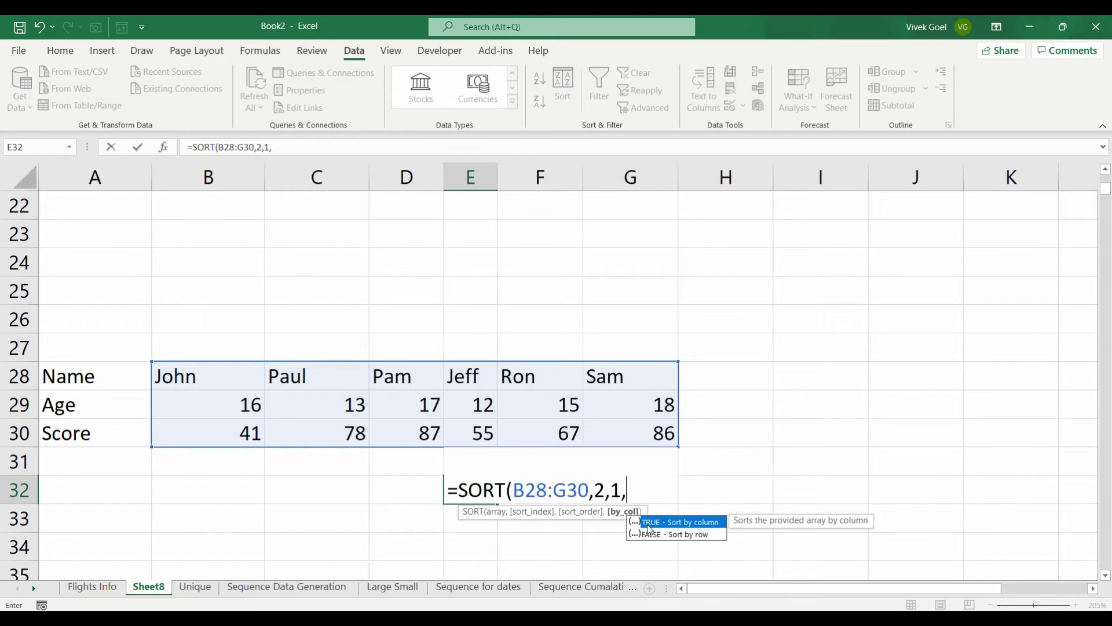
double_click(689, 523)
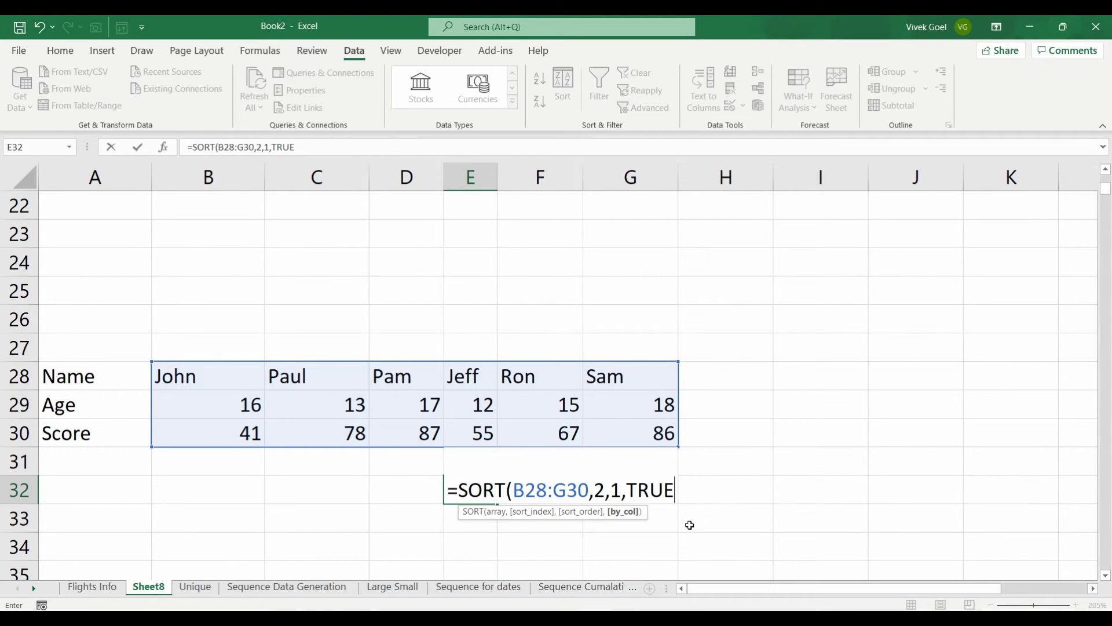
type(")")
key("Return")
key("Down")
key("Right")
key("Right")
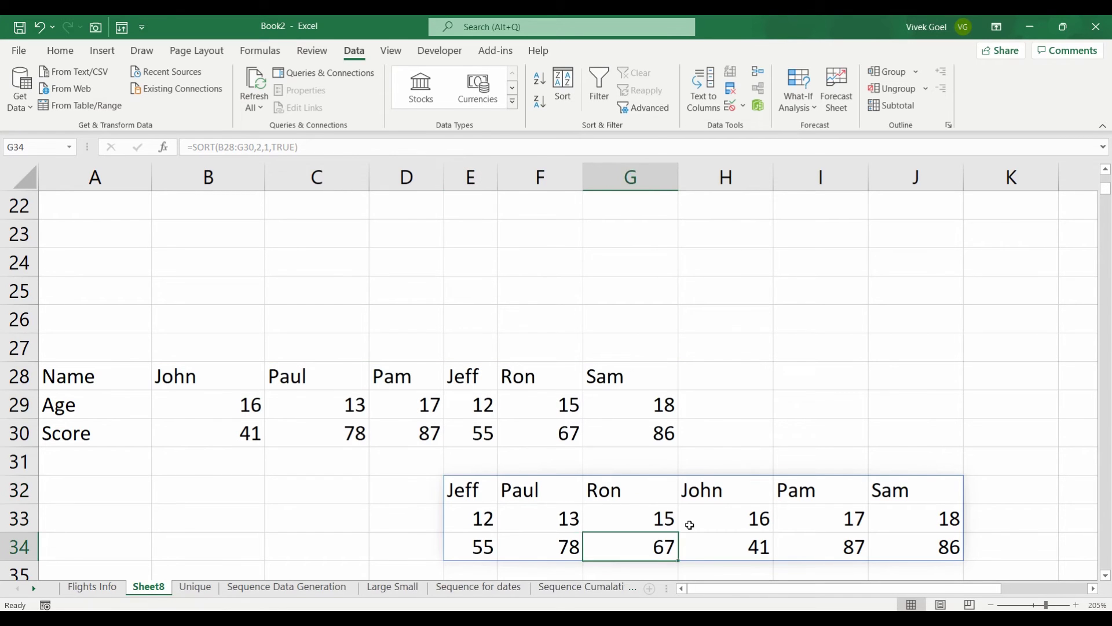
key("Right")
key("Right")
key("Right")
key("Up")
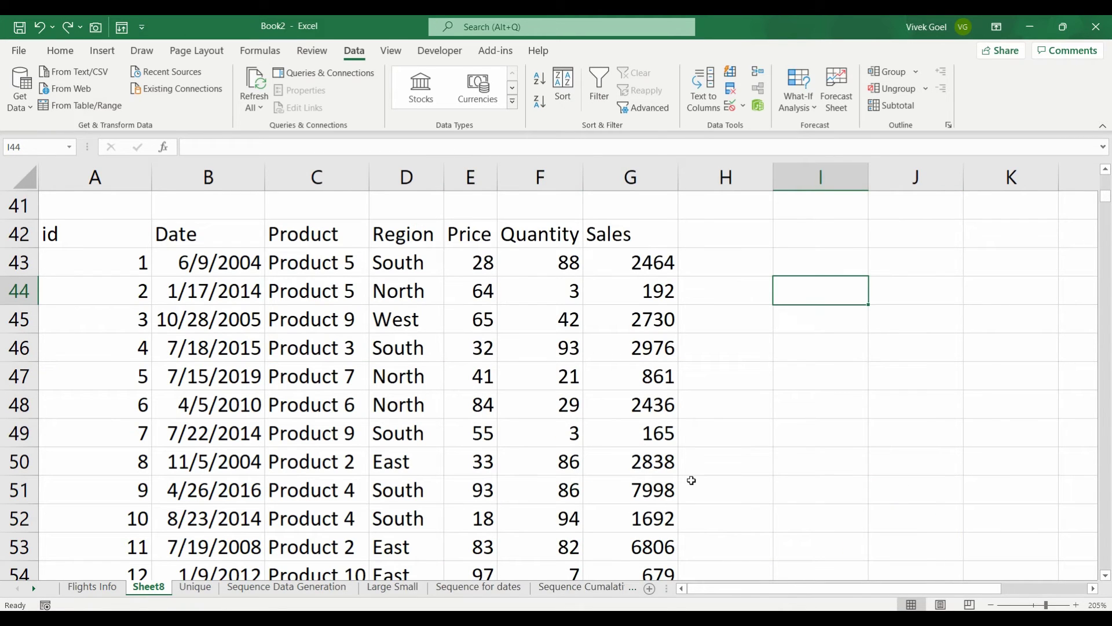
Type the summary headings Region and Sales beside the sales data.
type("Region")
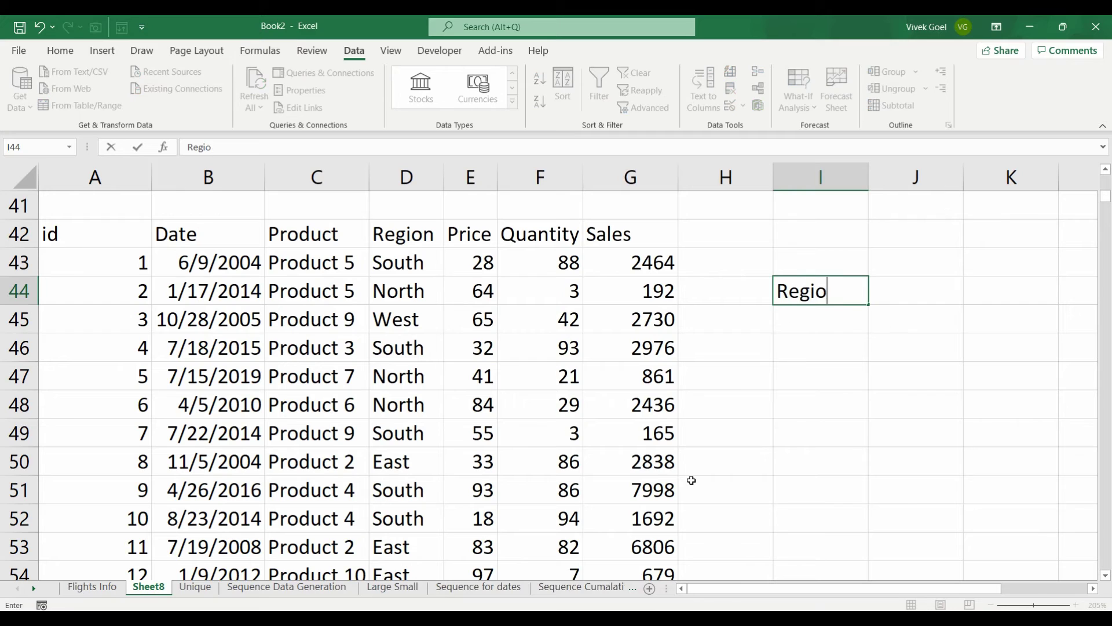
key("Tab")
type("Sales")
key("Return")
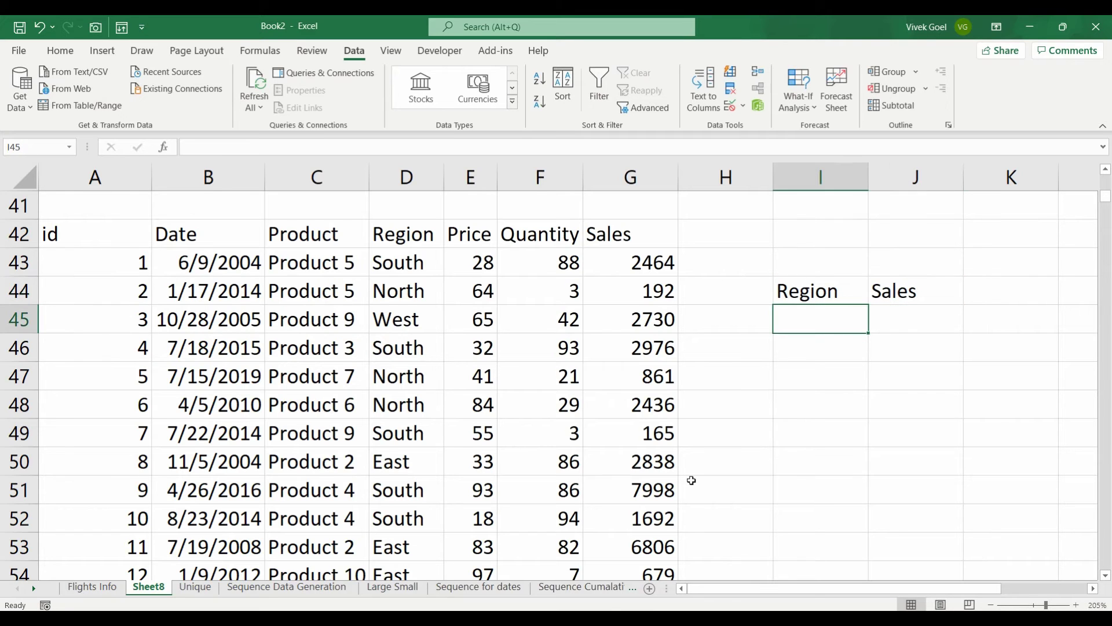
Select the first sales record and check where the sales data ends.
key("Up")
key("Left")
key("Left")
key("Left")
key("Left")
key("Left")
key("Up")
key("Left")
key("Left")
key("Left")
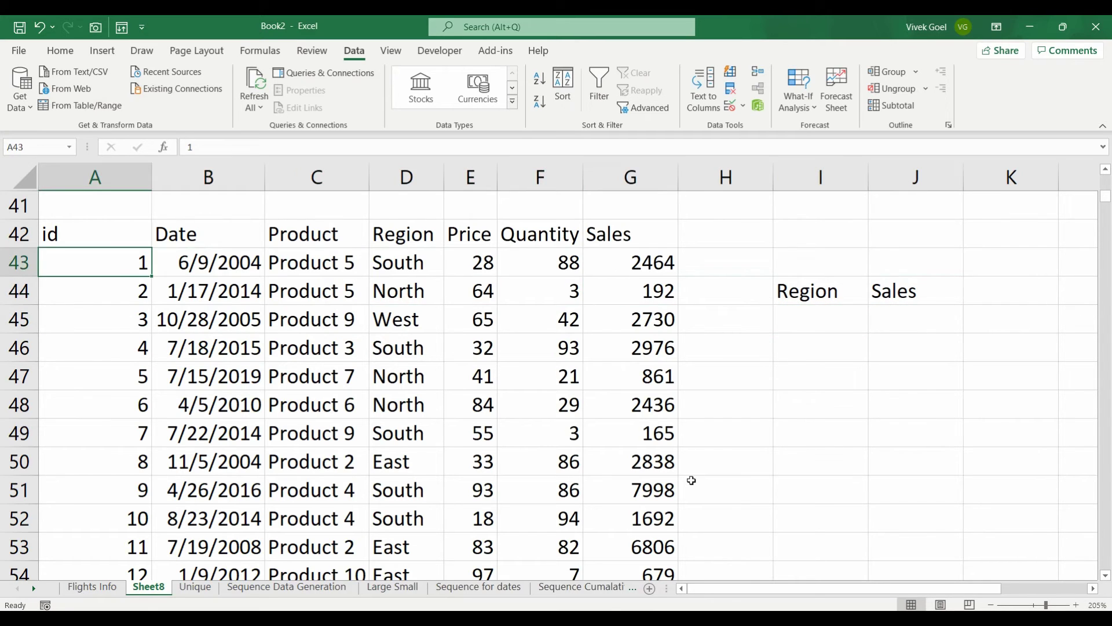
key("ctrl+shift+Right")
key("ctrl+shift+Down")
key("Up")
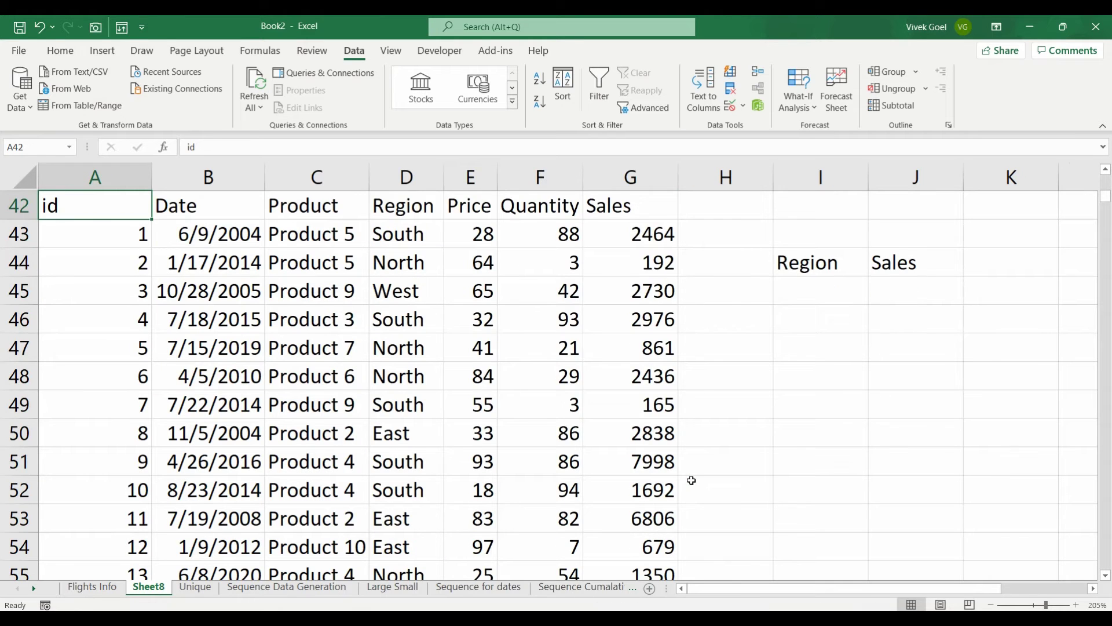
key("Up")
key("Right")
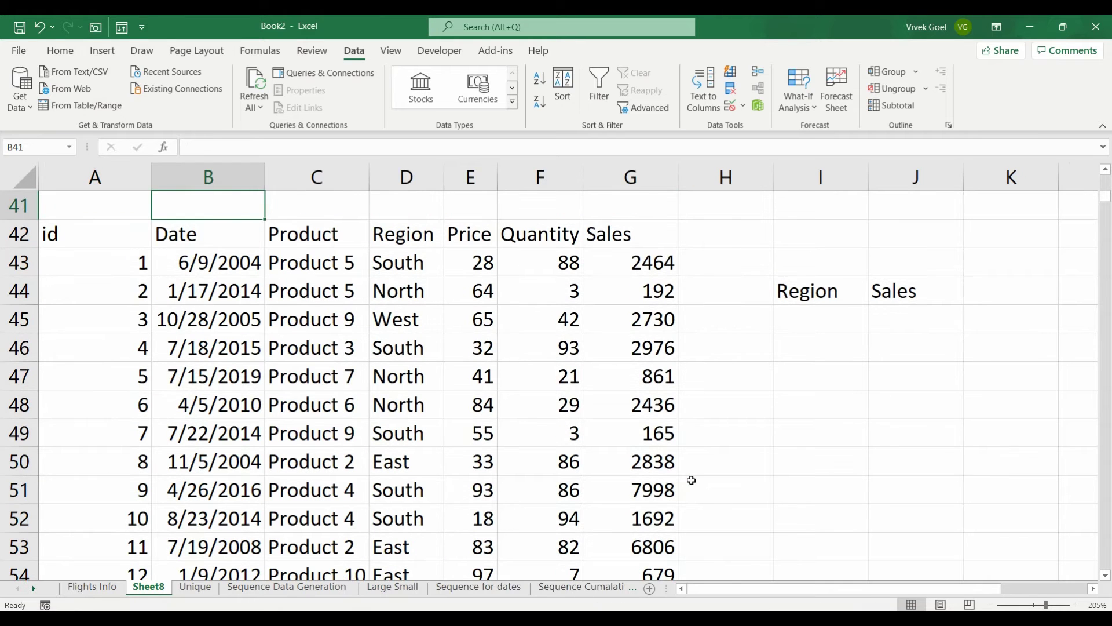
Enter =UNIQUE(D43:D1042) in I45 to list South, North, West and East.
left_click(847, 323)
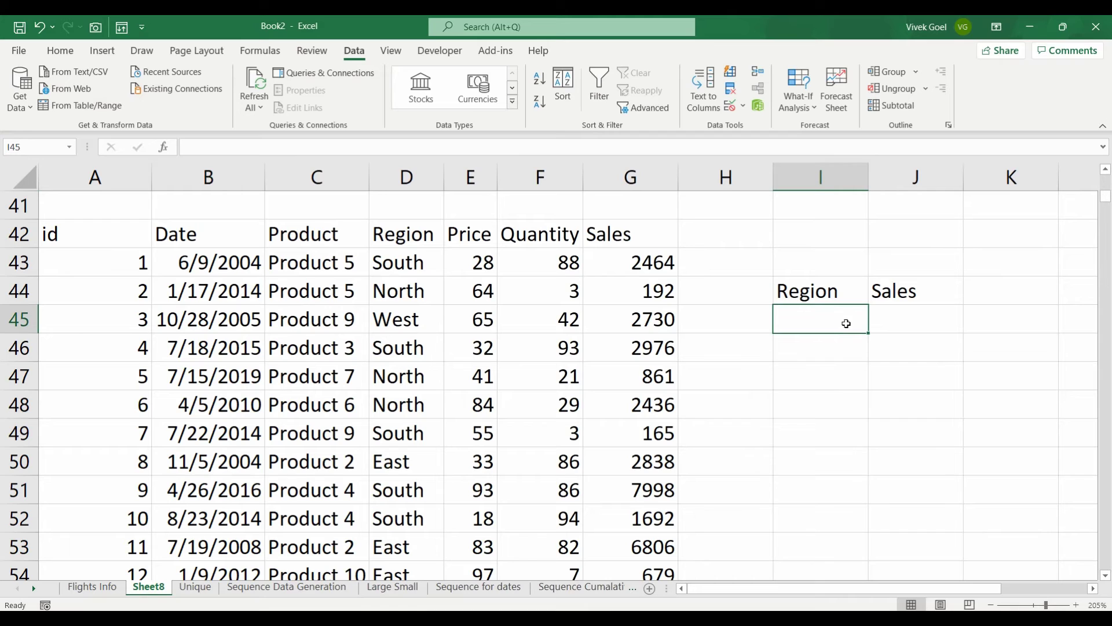
type("=uni")
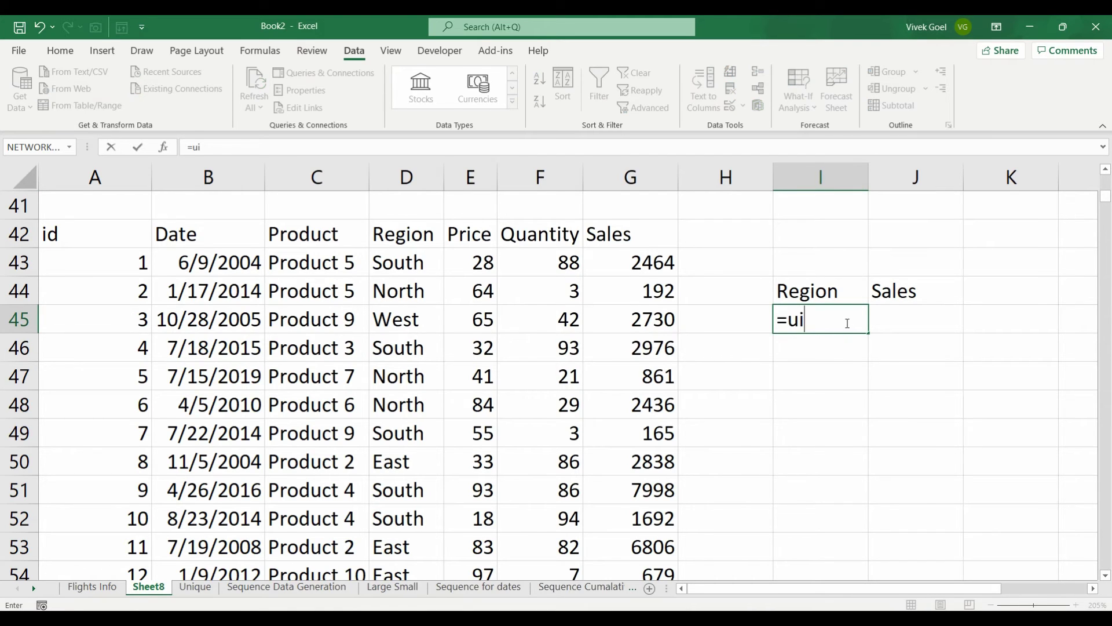
key("Down")
key("Down")
key("Tab")
key("Left")
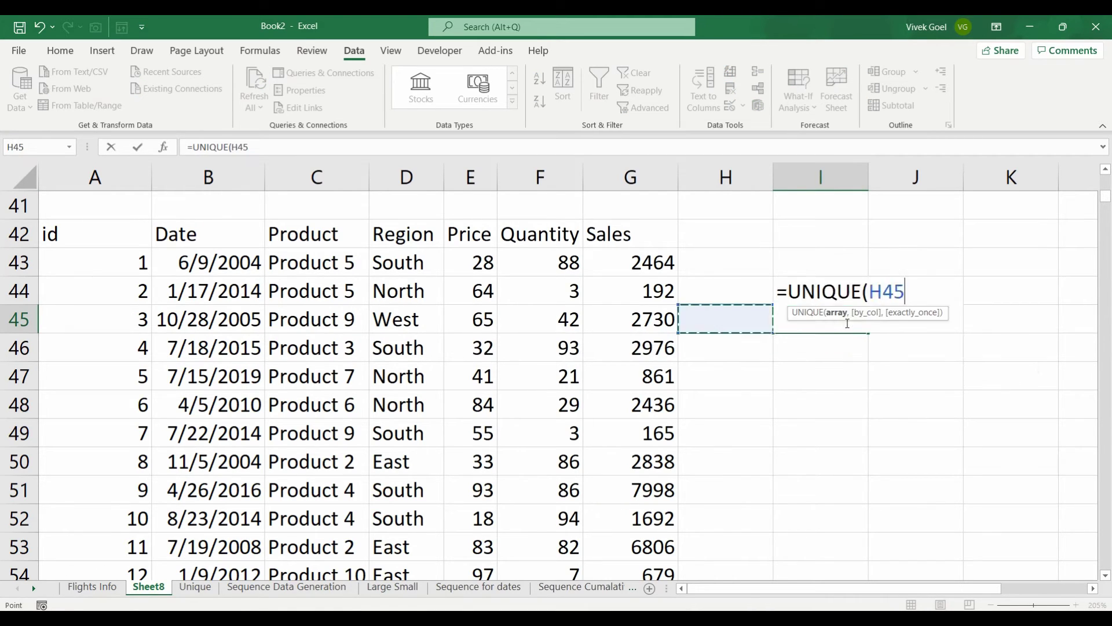
key("Left")
key("Left")
key("Up")
key("Left")
key("Left")
key("Up")
key("ctrl+shift+Down")
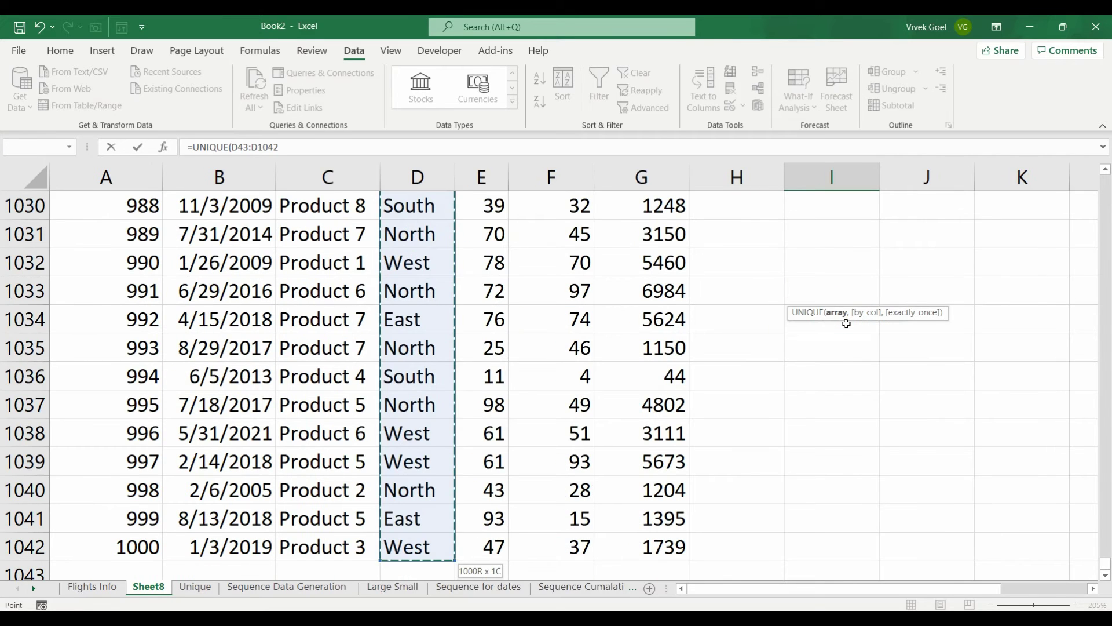
key("Return")
scroll(846, 323, "up", 1)
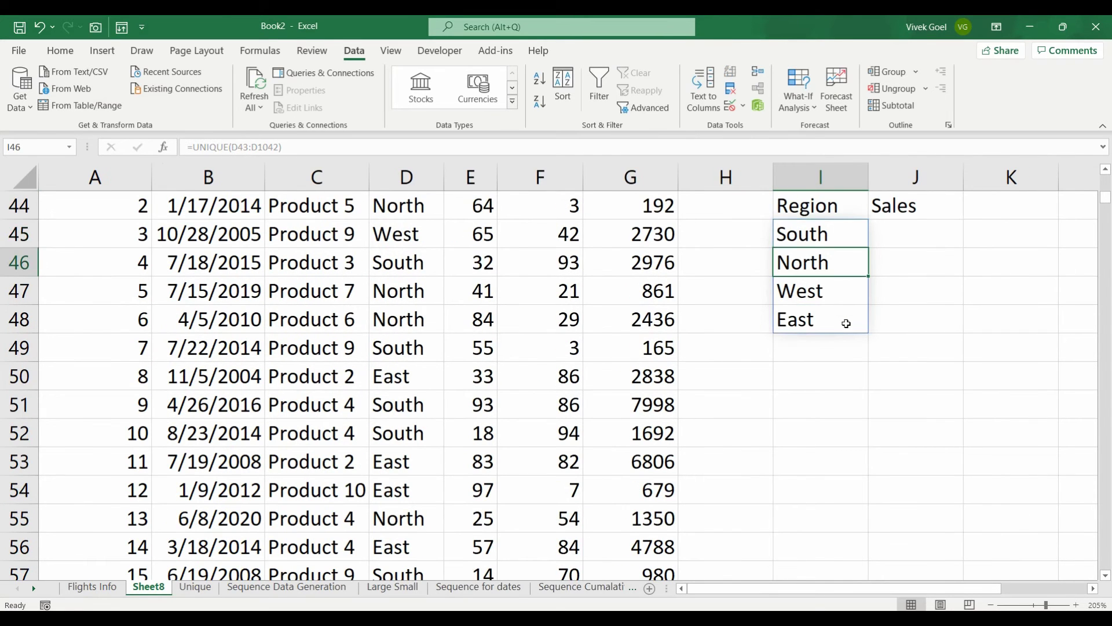
key("Up")
scroll(847, 323, "up", 1)
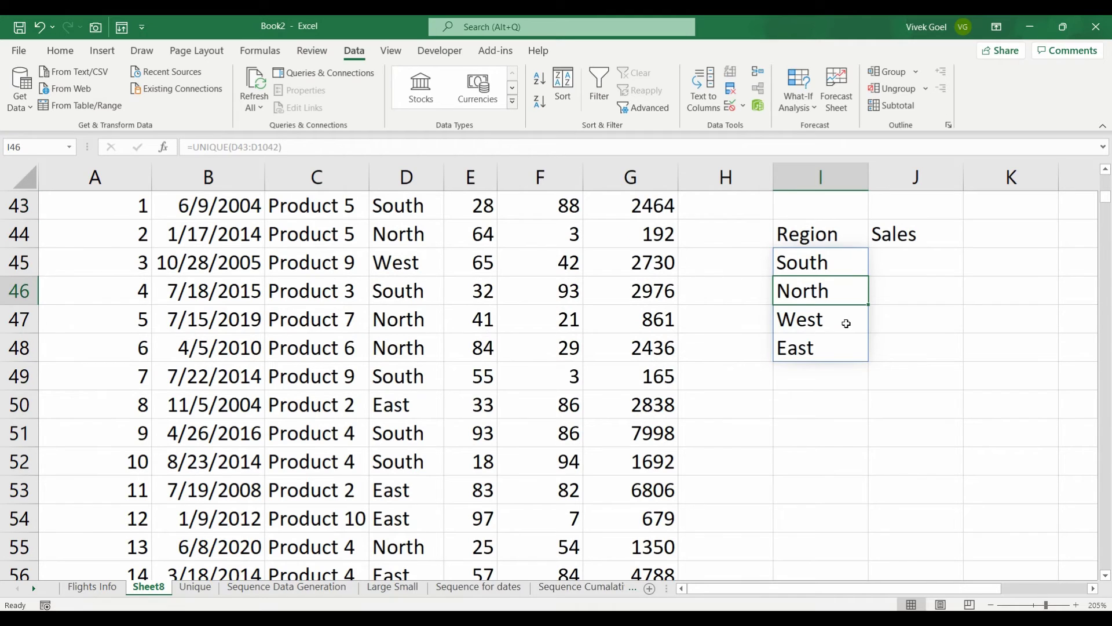
left_click(847, 323)
key("Up")
key("Up")
key("Up")
key("Up")
key("Up")
key("Up")
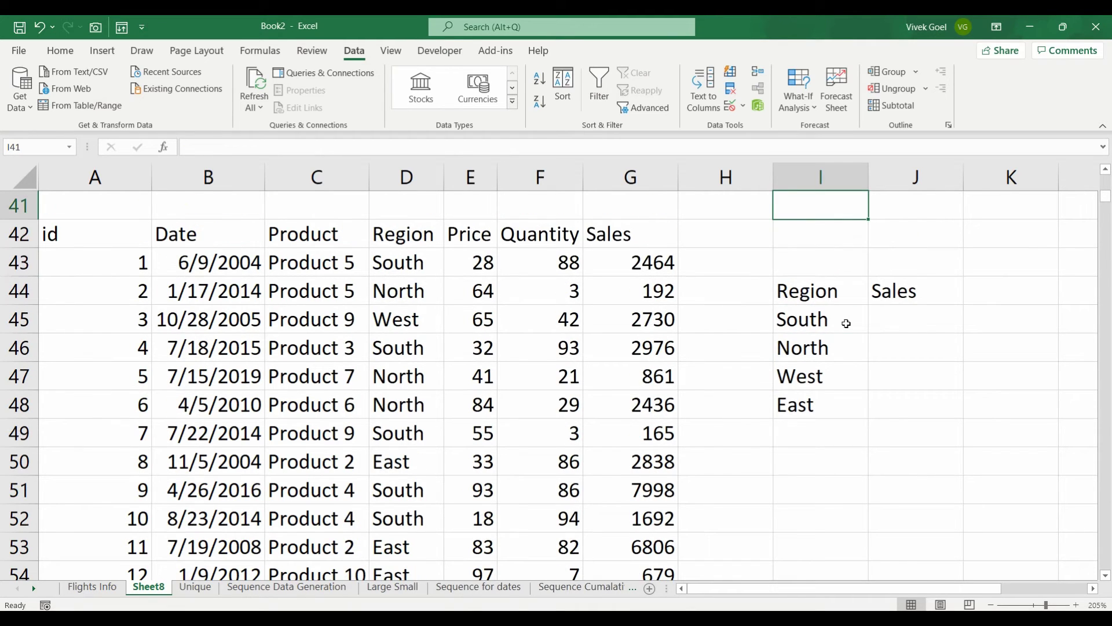
Start a SUMIF in J45 using the absolute Region range $D$43:$D$1042.
key("Down")
key("Down")
key("Down")
key("Down")
key("Right")
type("=sumif")
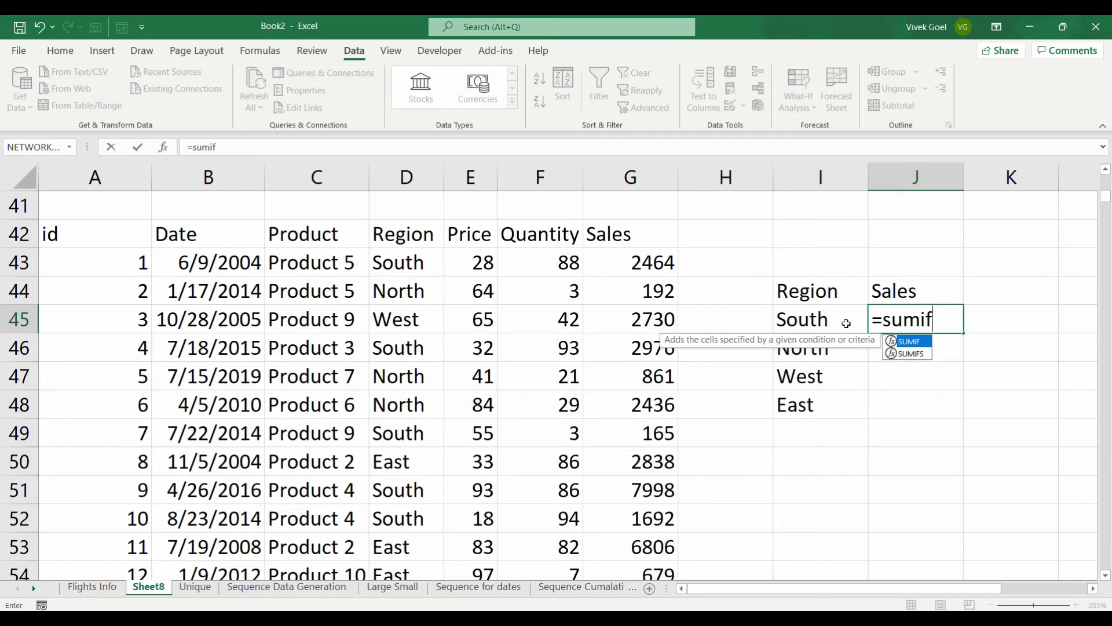
key("Tab")
key("Left")
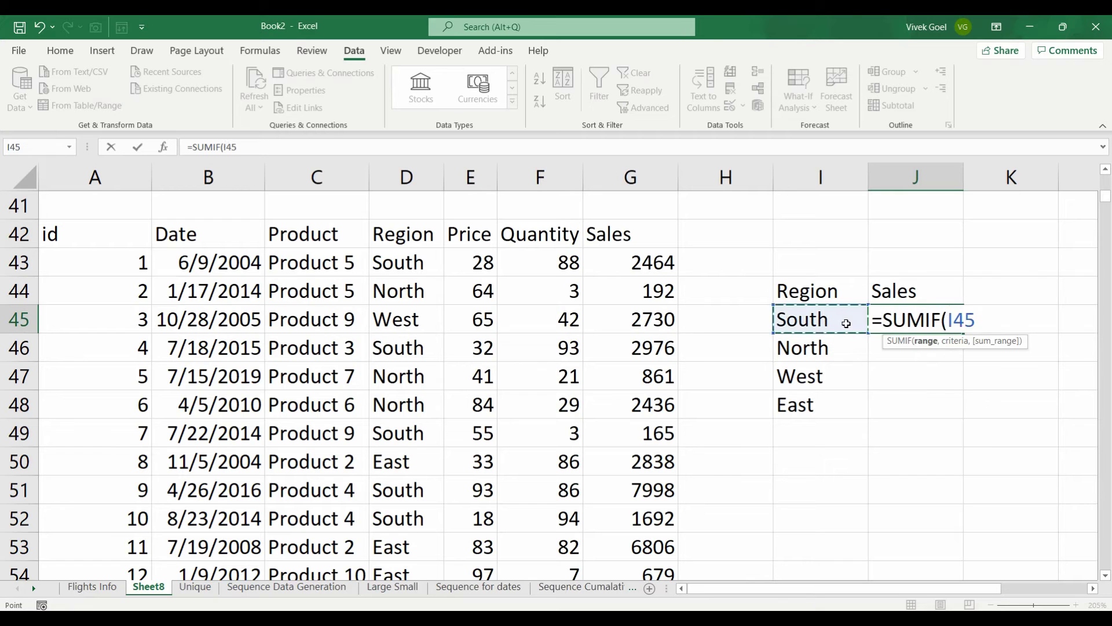
key("Left")
key("Left")
key("Left")
key("Up")
key("Up")
key("Left")
key("Left")
key("ctrl+shift+Down")
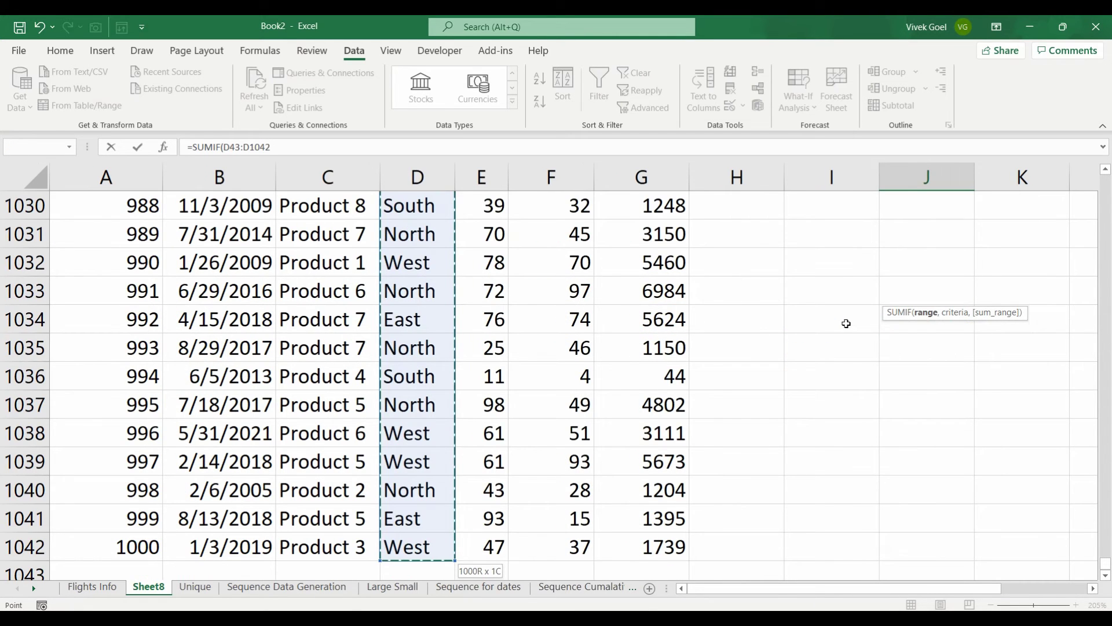
key("F4")
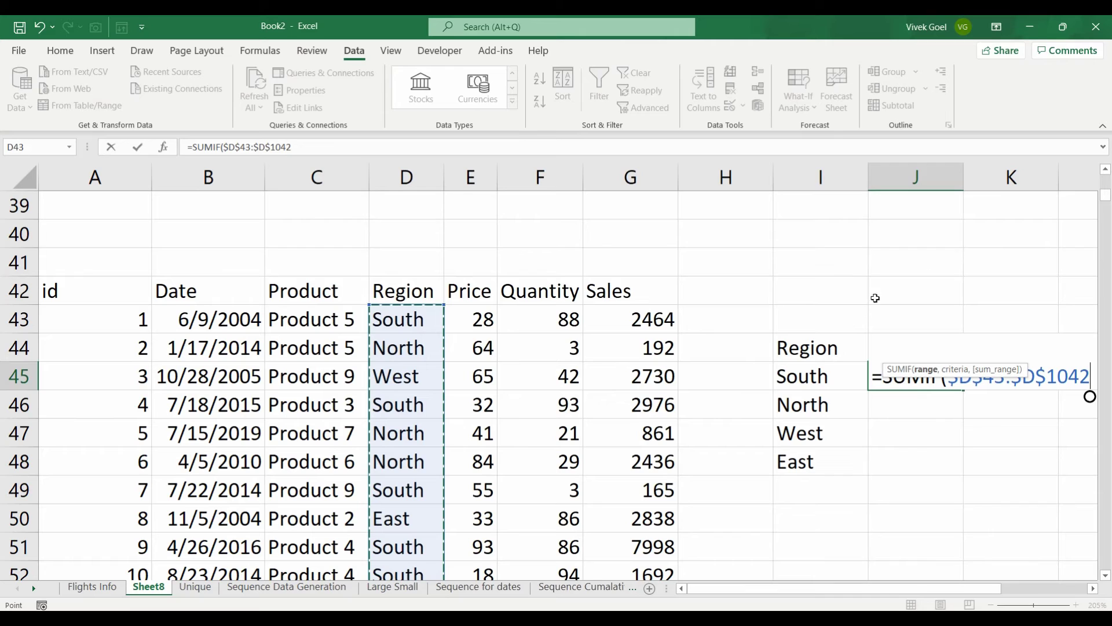
Complete the SUMIF with I45 as criteria and absolute sum range $G$43:$G$1042.
left_click(322, 149)
type(",")
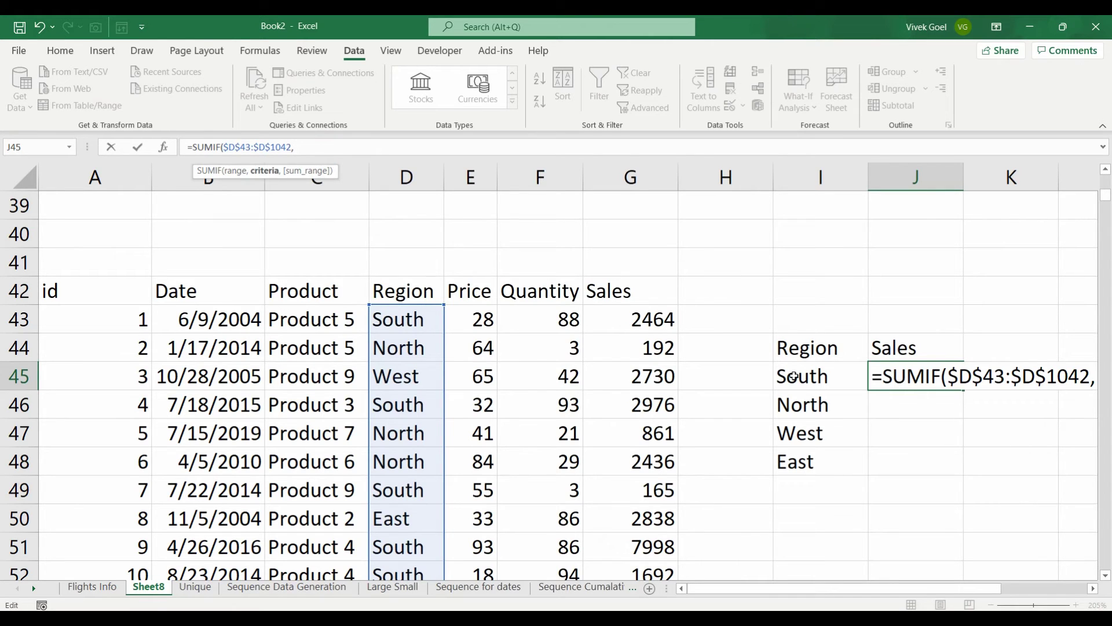
left_click(797, 377)
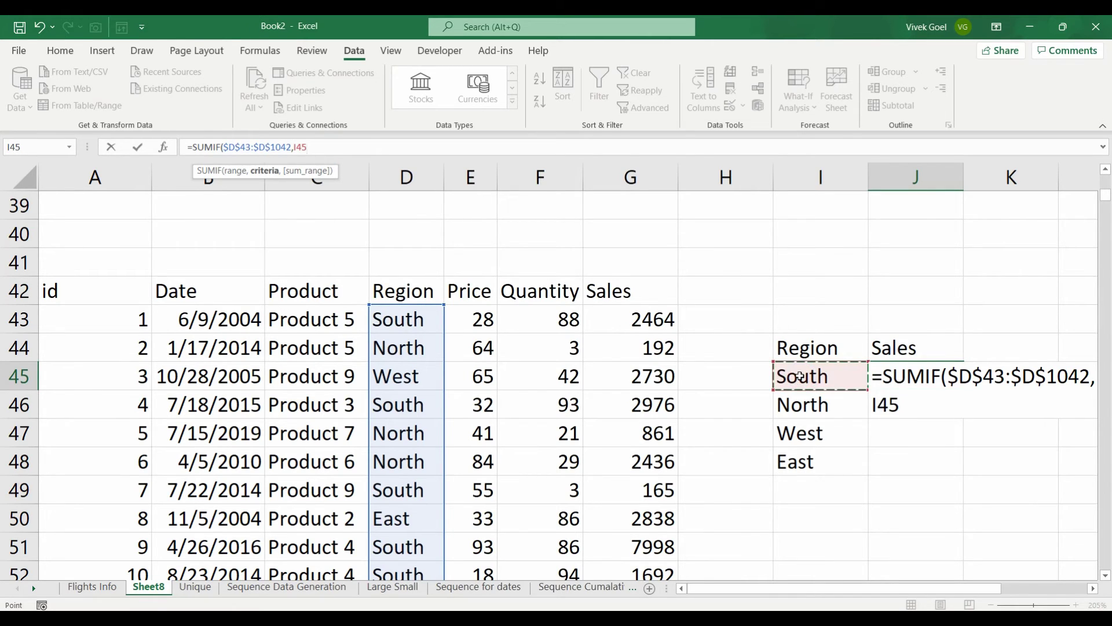
type(",")
left_click(650, 325)
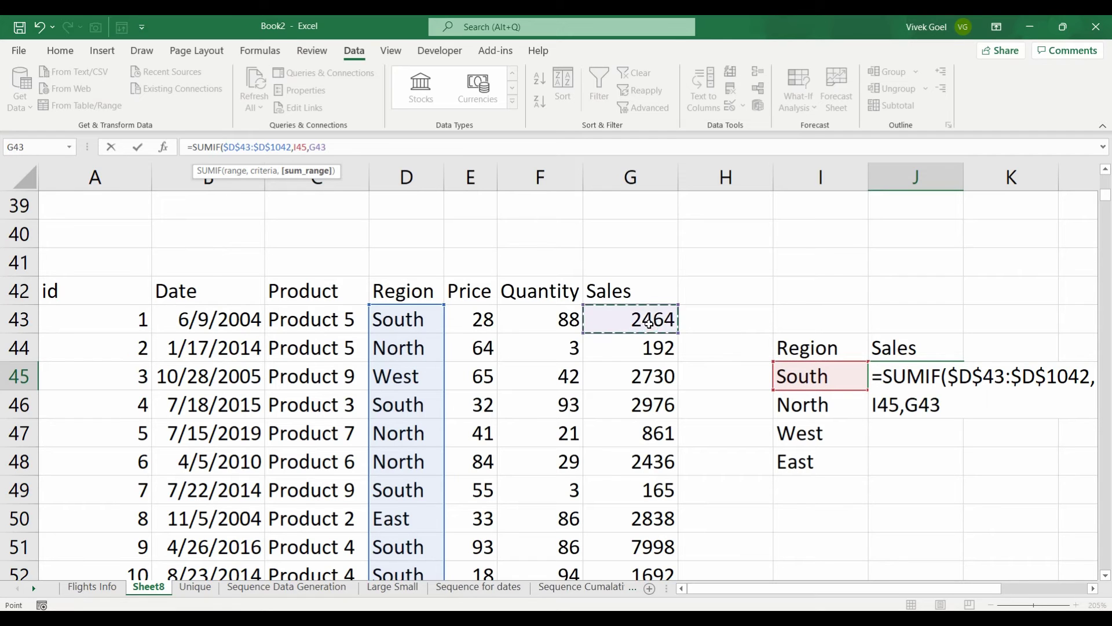
key("ctrl+shift+Down")
key("F4")
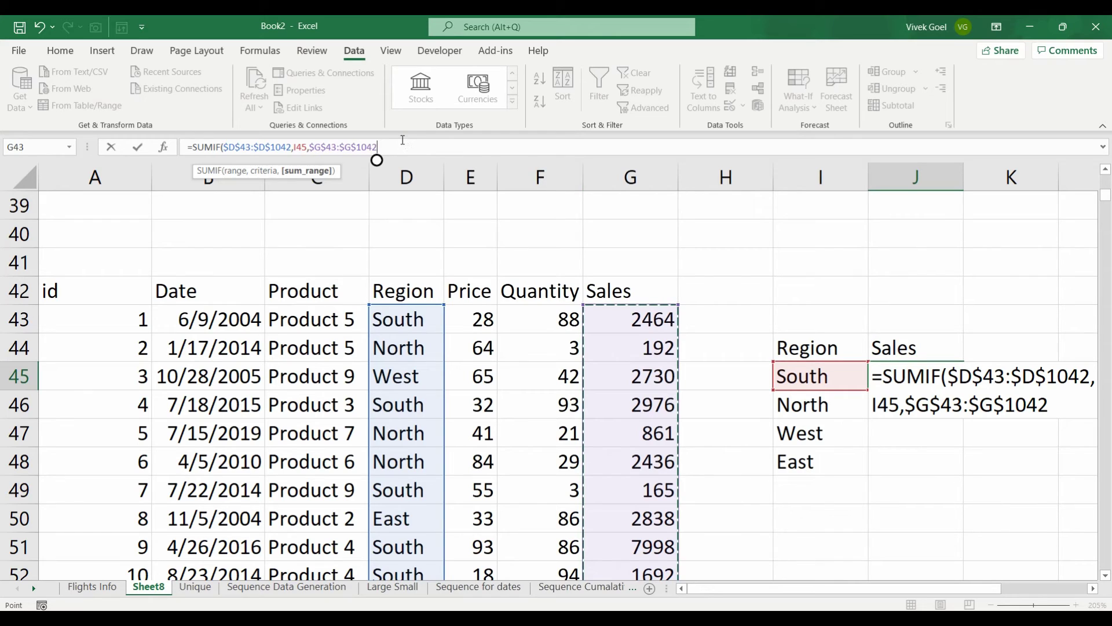
type(")")
key("Return")
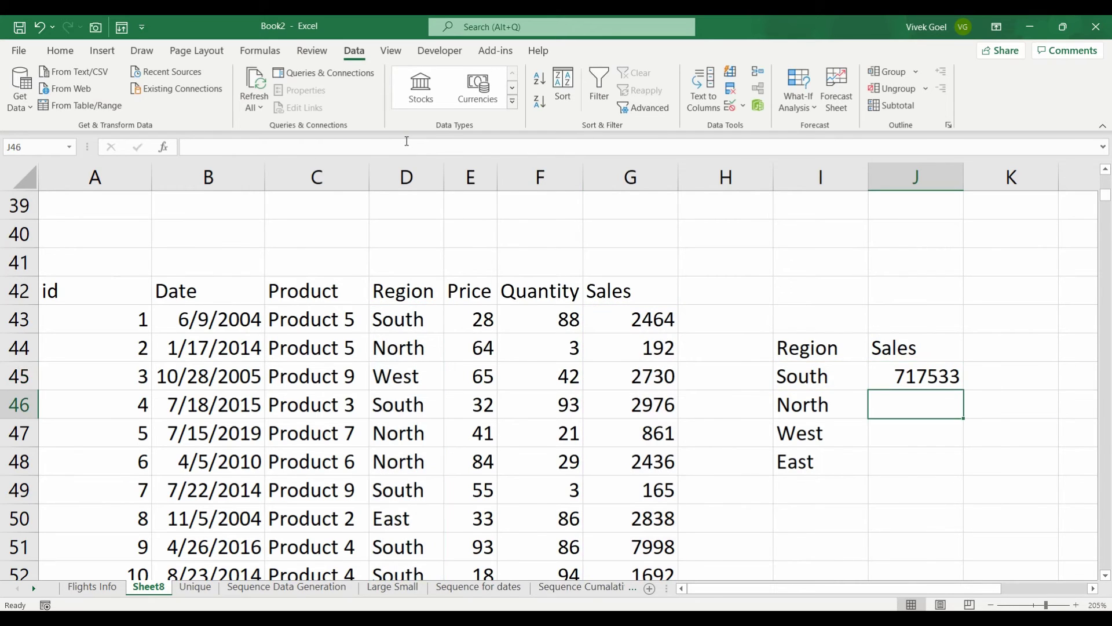
Fill the SUMIF total down to J48 and review the South formula unchanged.
key("Up")
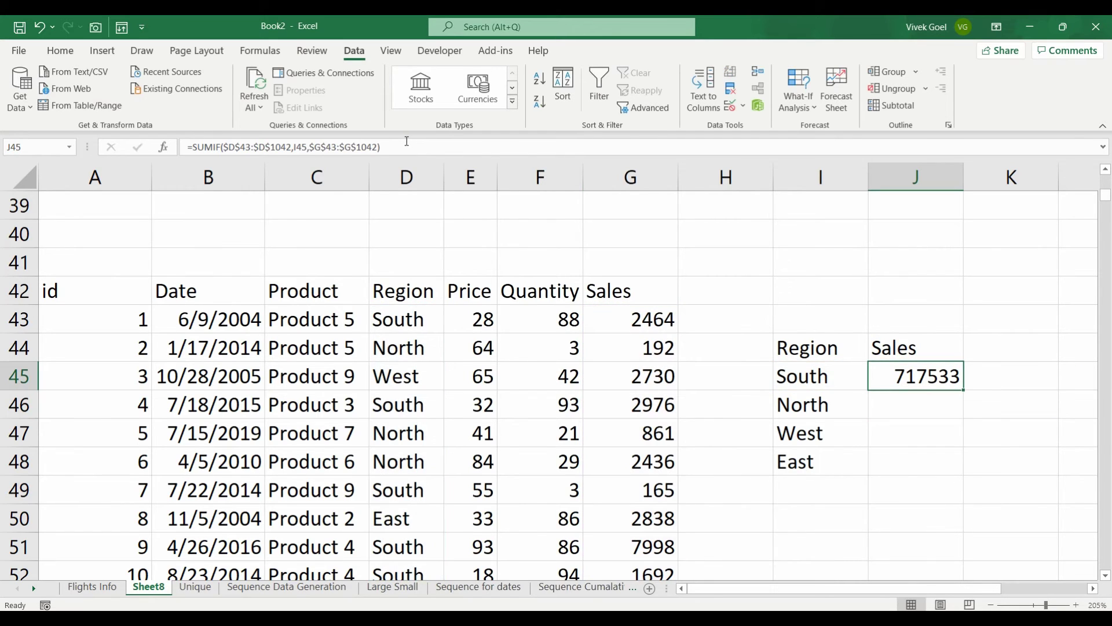
double_click(963, 388)
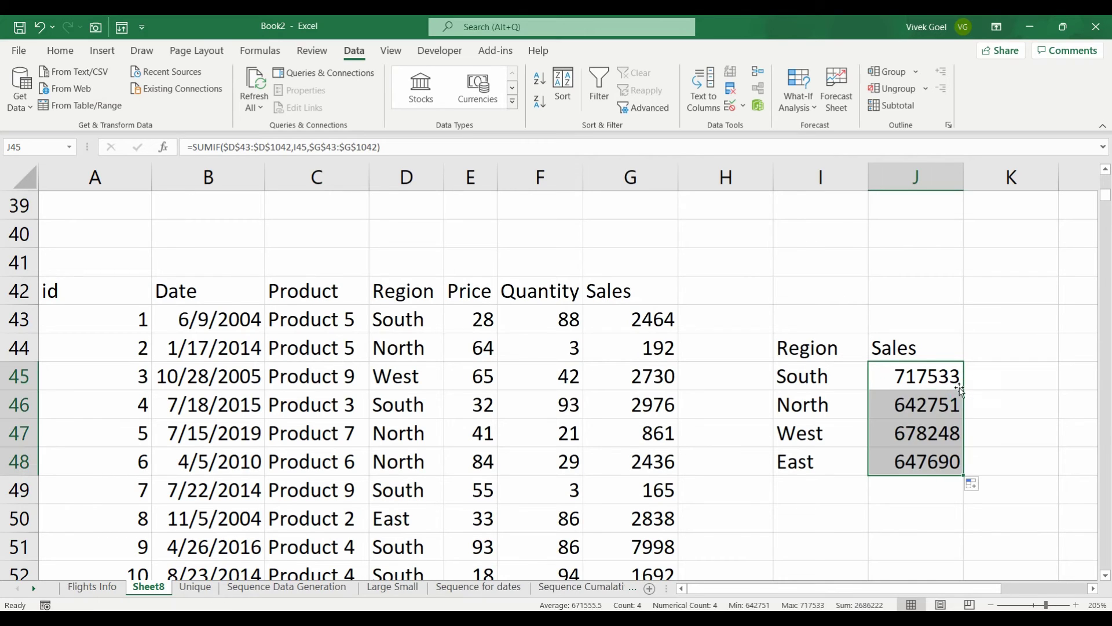
left_click(935, 398)
left_click(921, 376)
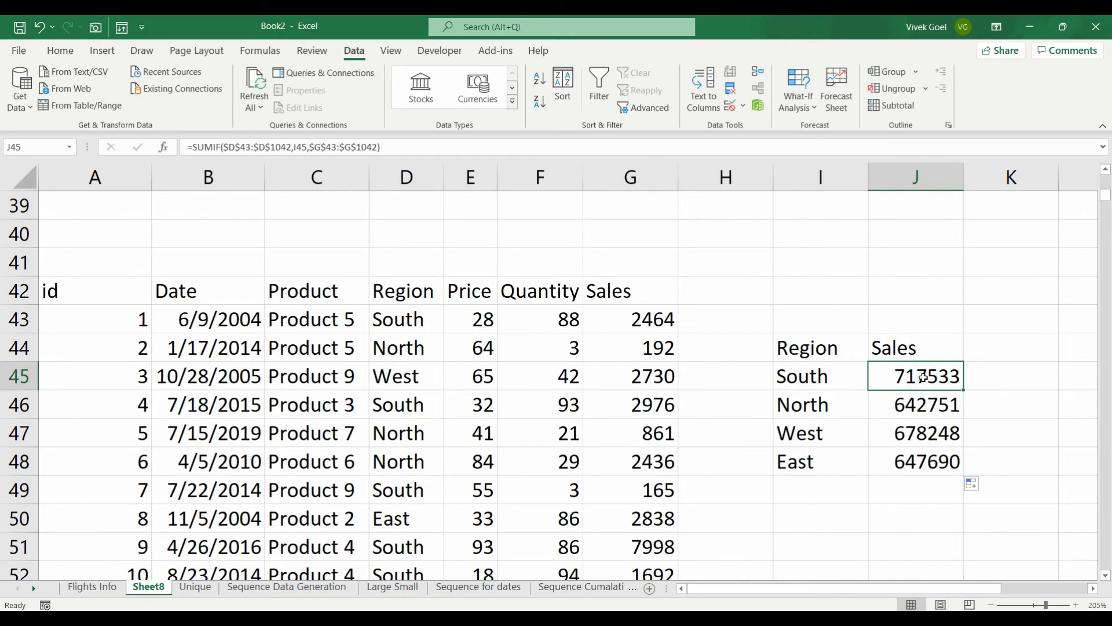
double_click(956, 376)
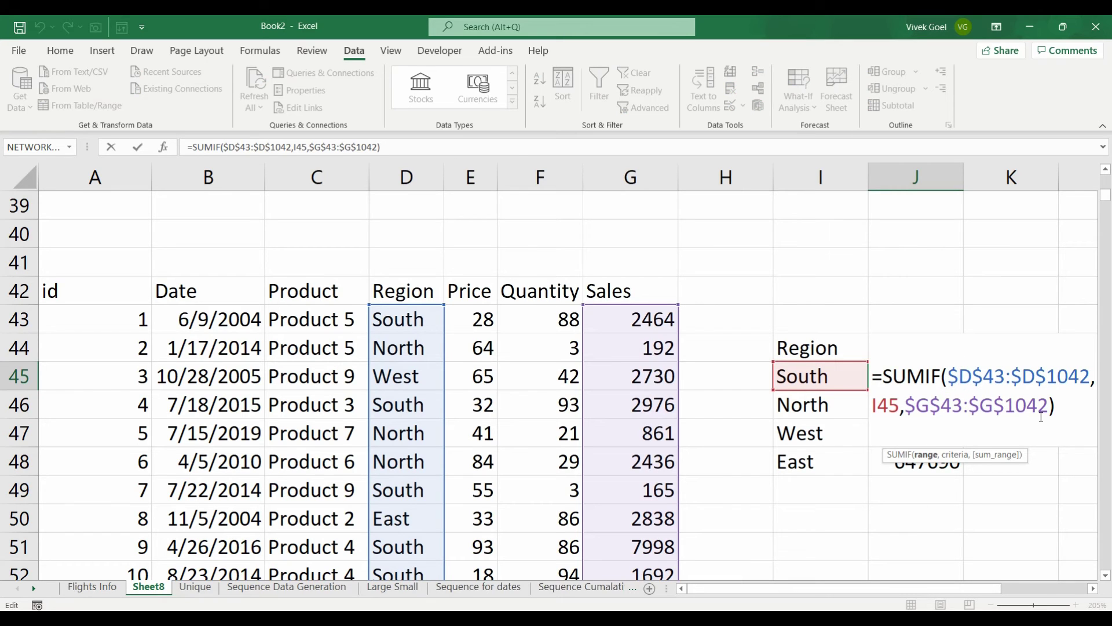
key("Escape")
Move the selection to L45, ready for the ranked region list.
key("Left")
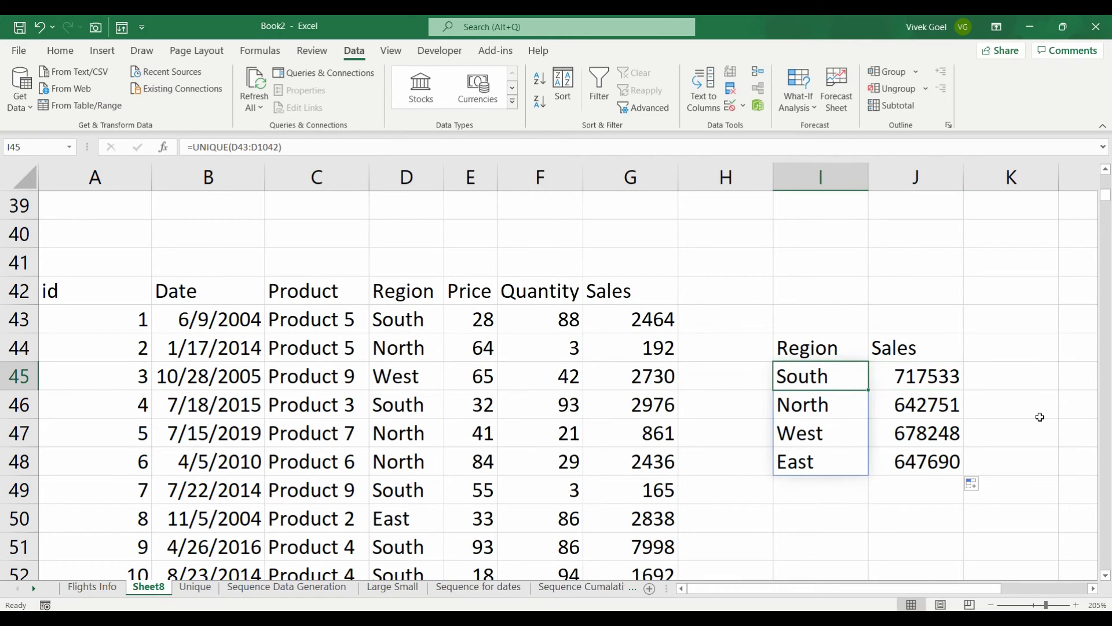
key("Right")
key("Right")
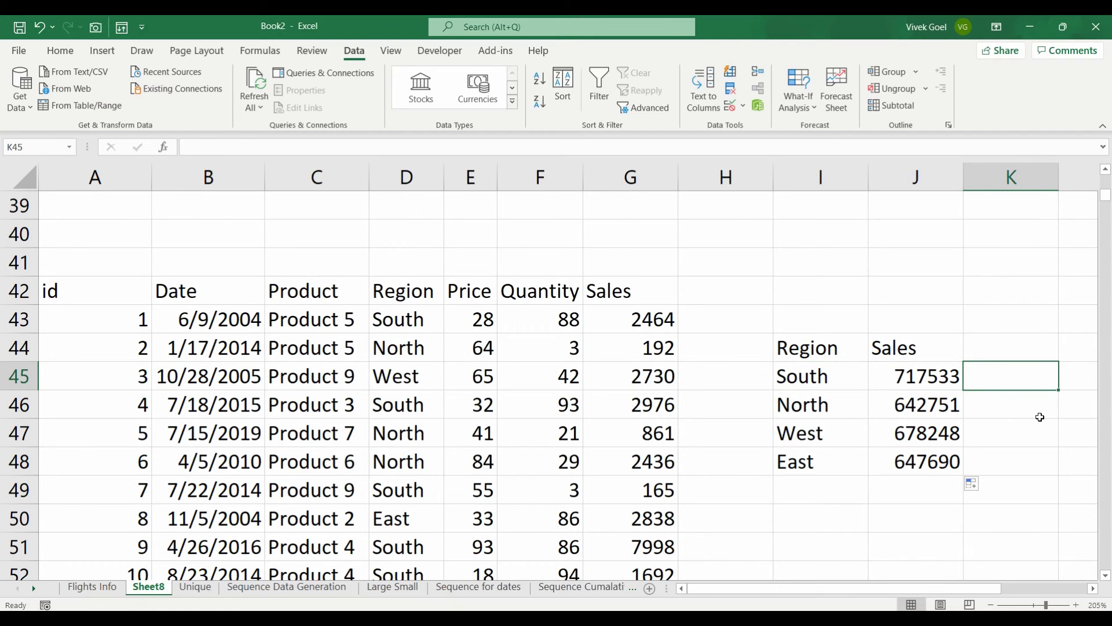
key("Right")
key("Right")
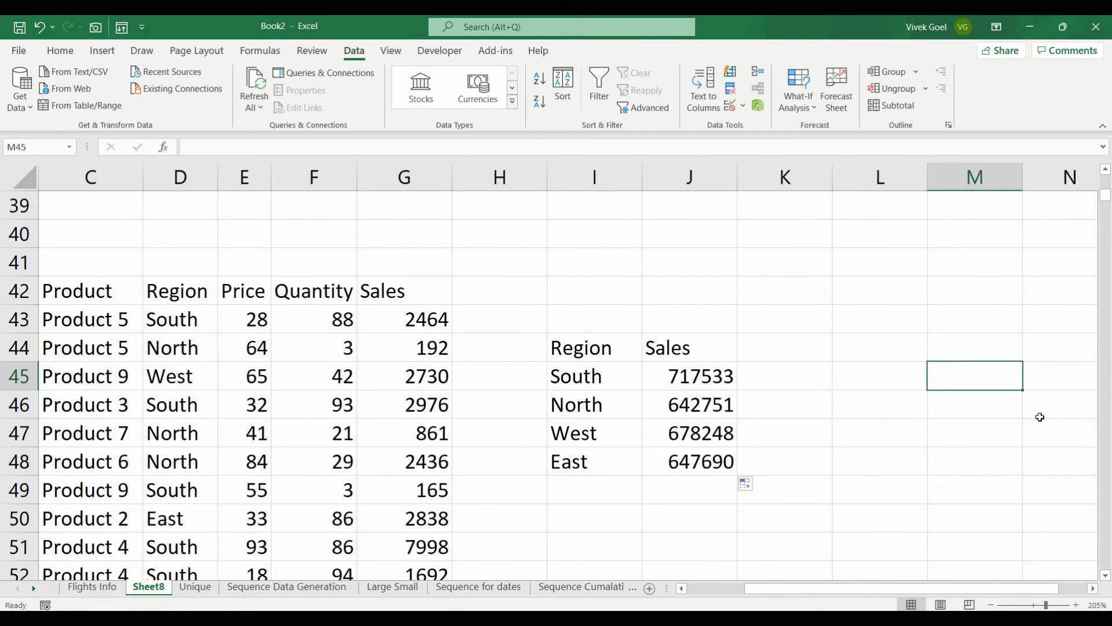
key("Left")
key("Left")
key("Right")
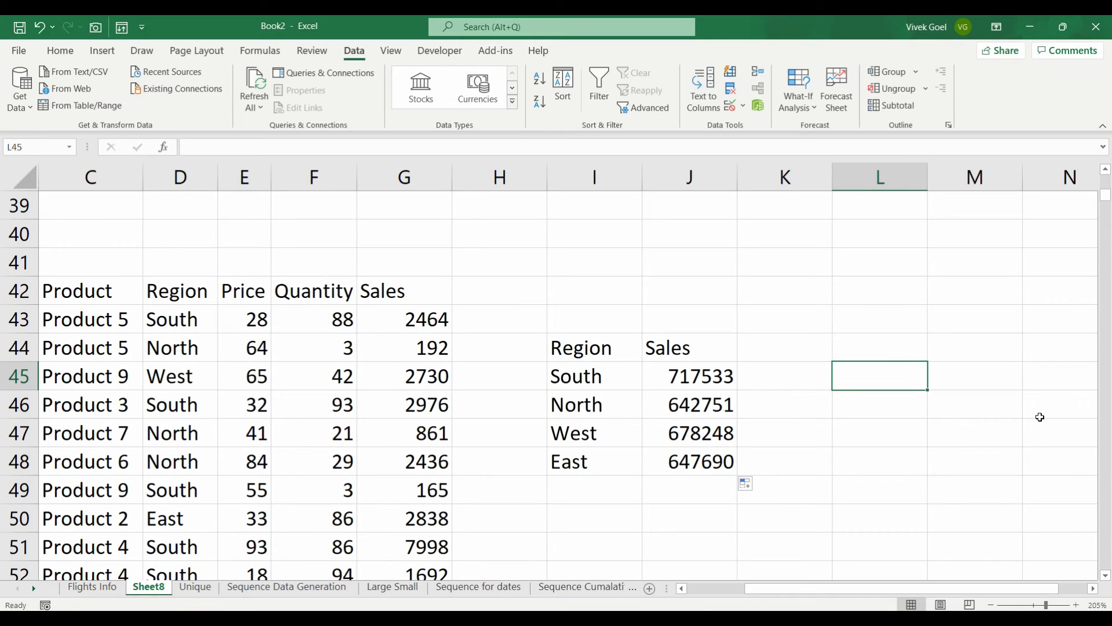
Enter =SORTBY(I45#,J45:J48,1) in L45 to list regions by ascending sales.
type("=so")
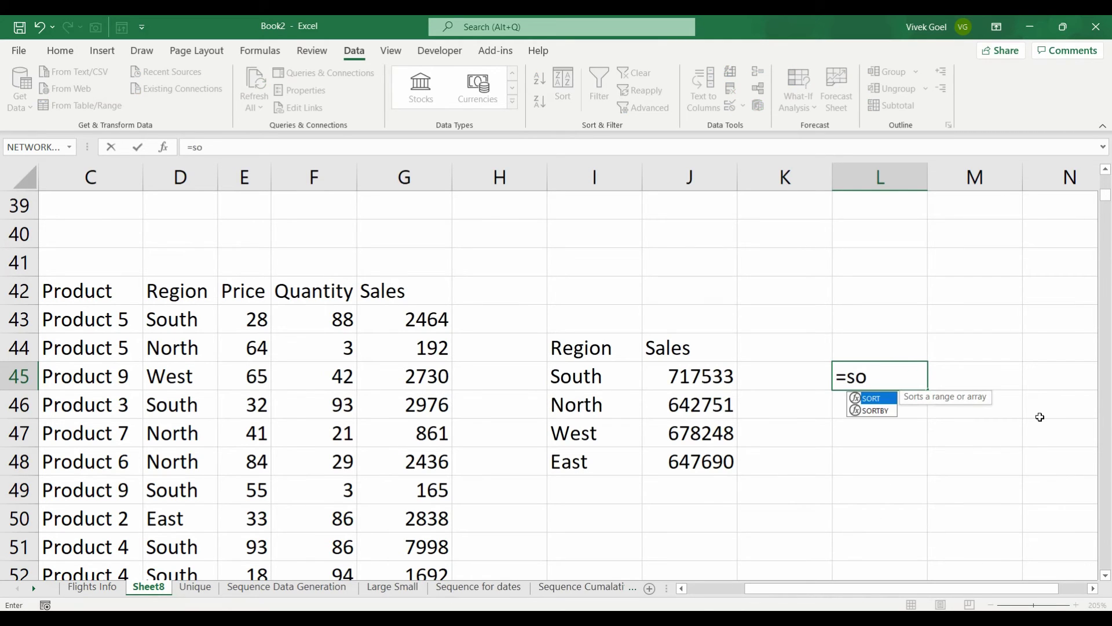
key("Down")
key("Tab")
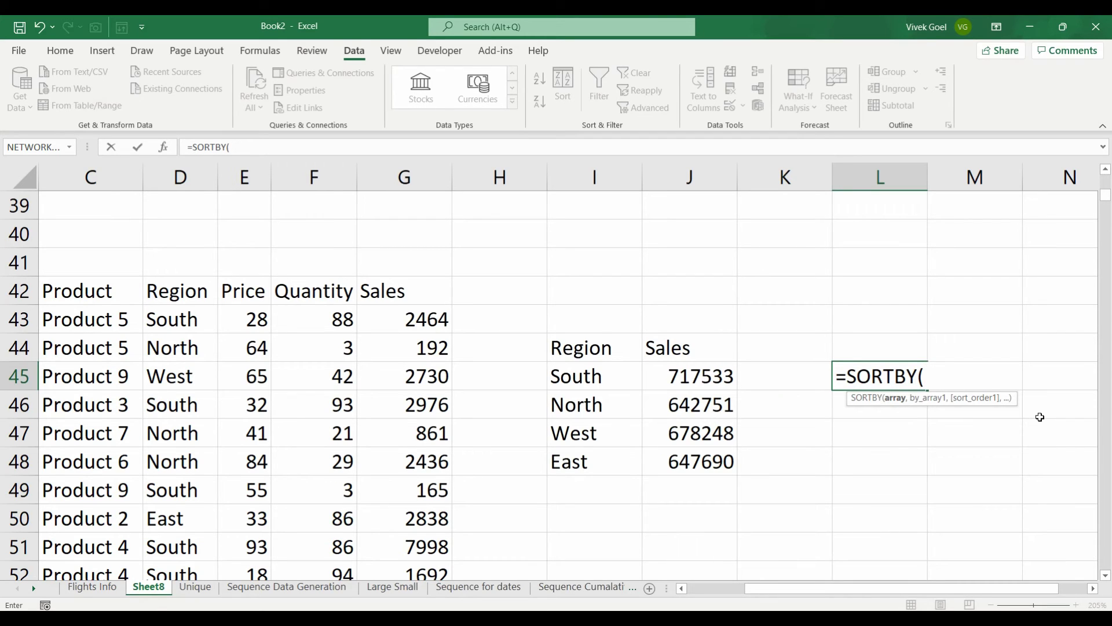
key("Left")
key("Left")
key("Left")
key("ctrl+shift+Down")
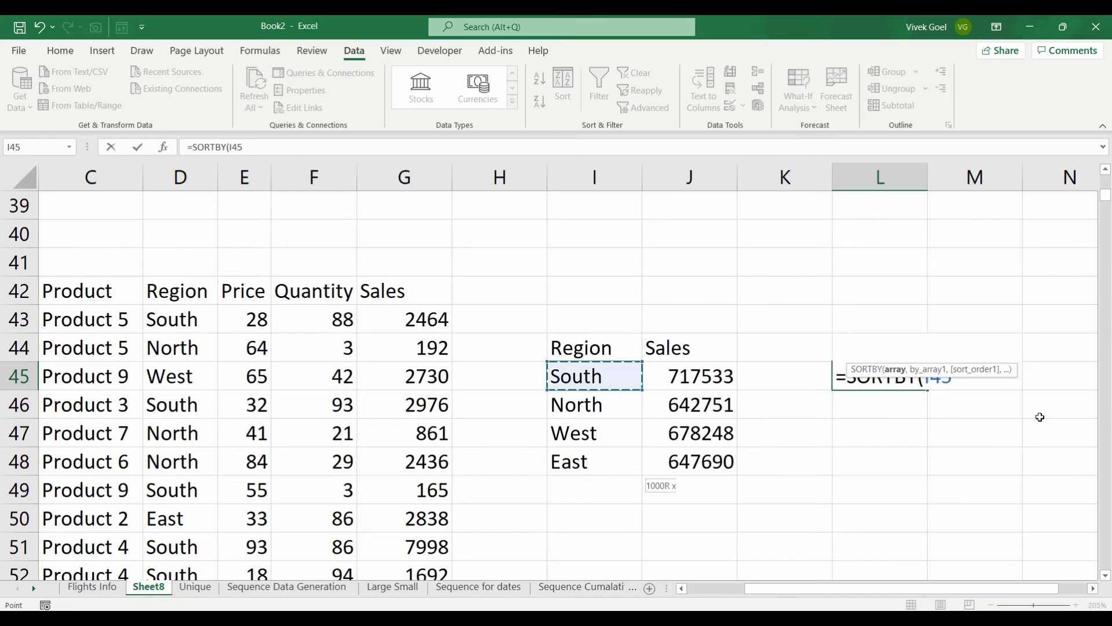
type(",")
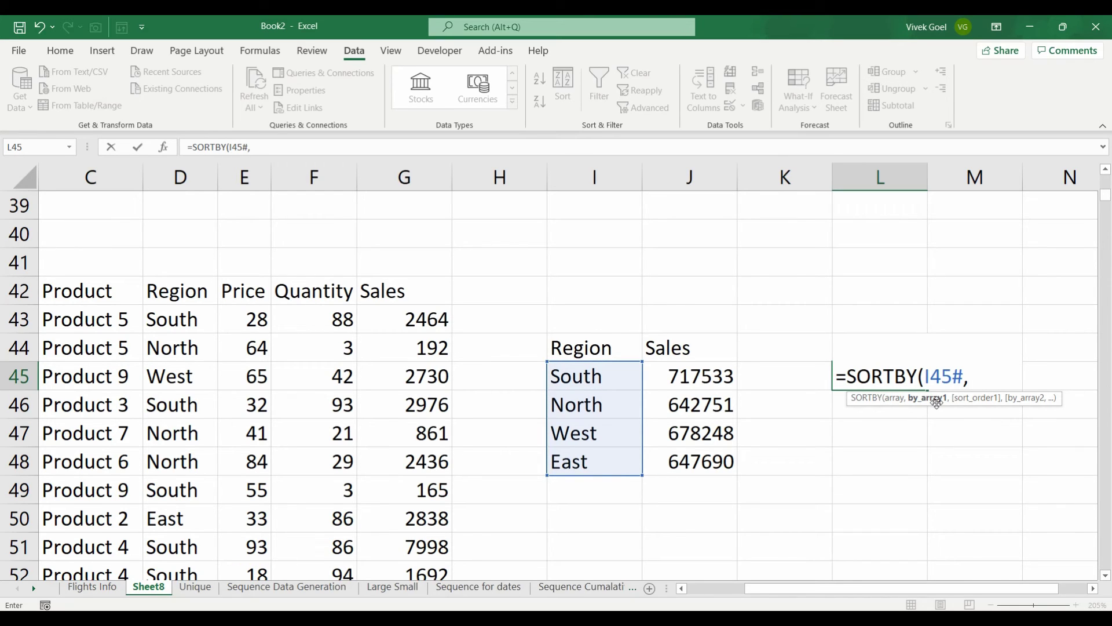
key("Left")
key("Left")
key("ctrl+shift+Down")
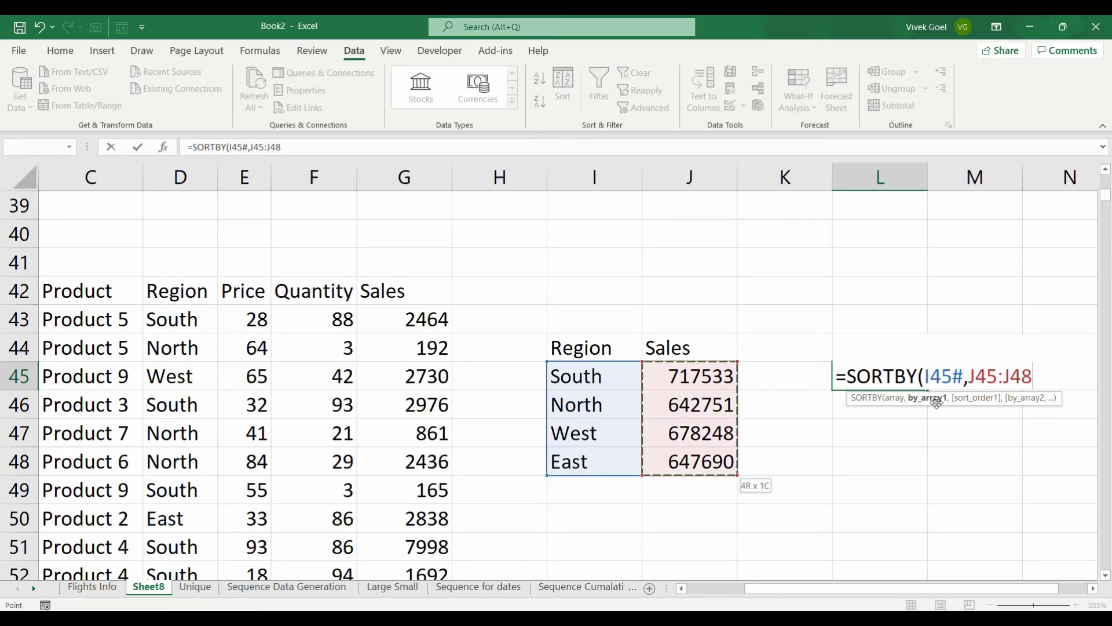
type(",")
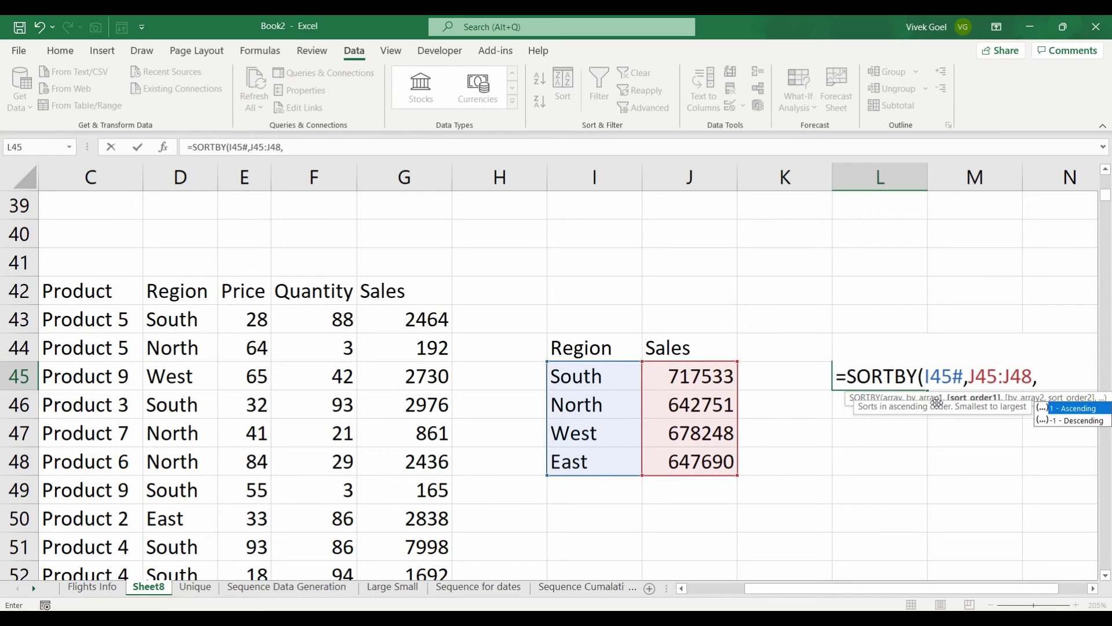
type("1")
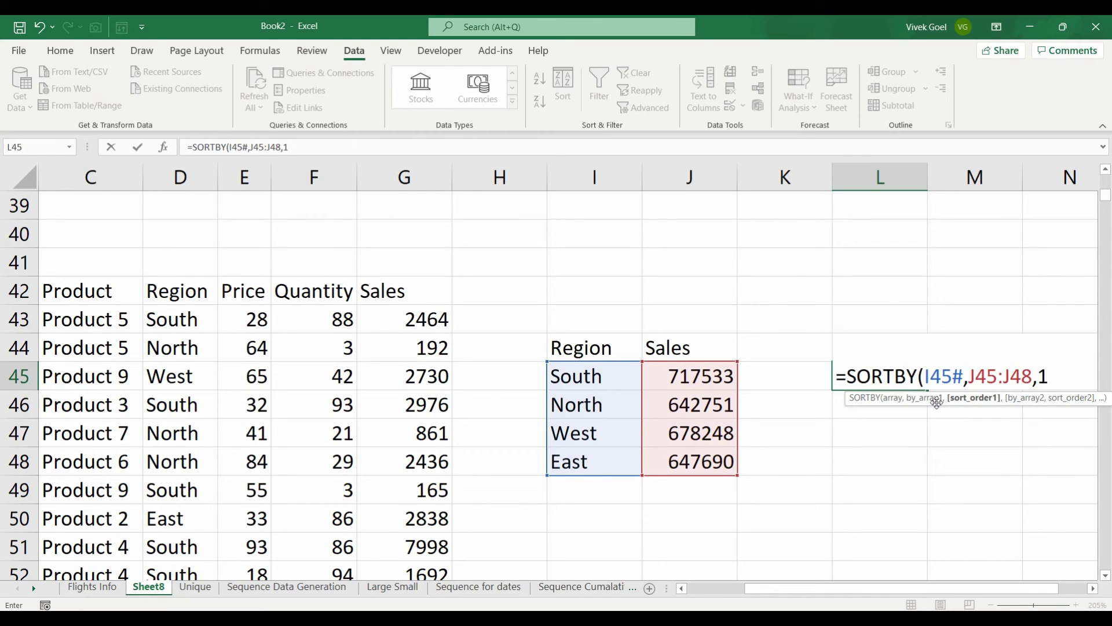
type(")")
key("Return")
key("Up")
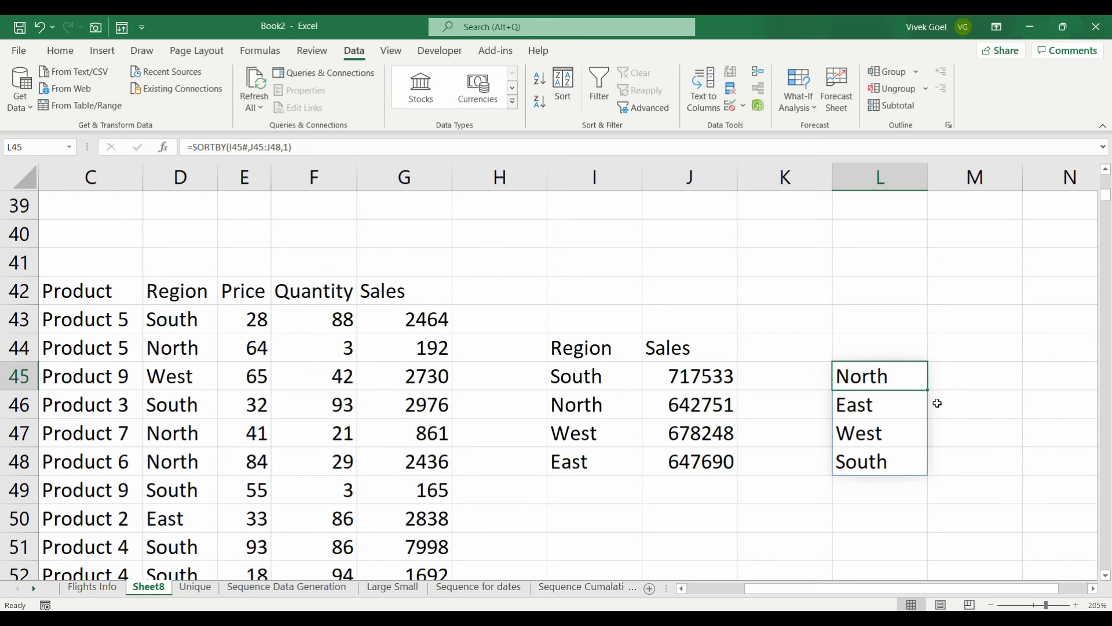
Check the North and South results against the SUMIF totals.
left_click(701, 401)
left_click(855, 461)
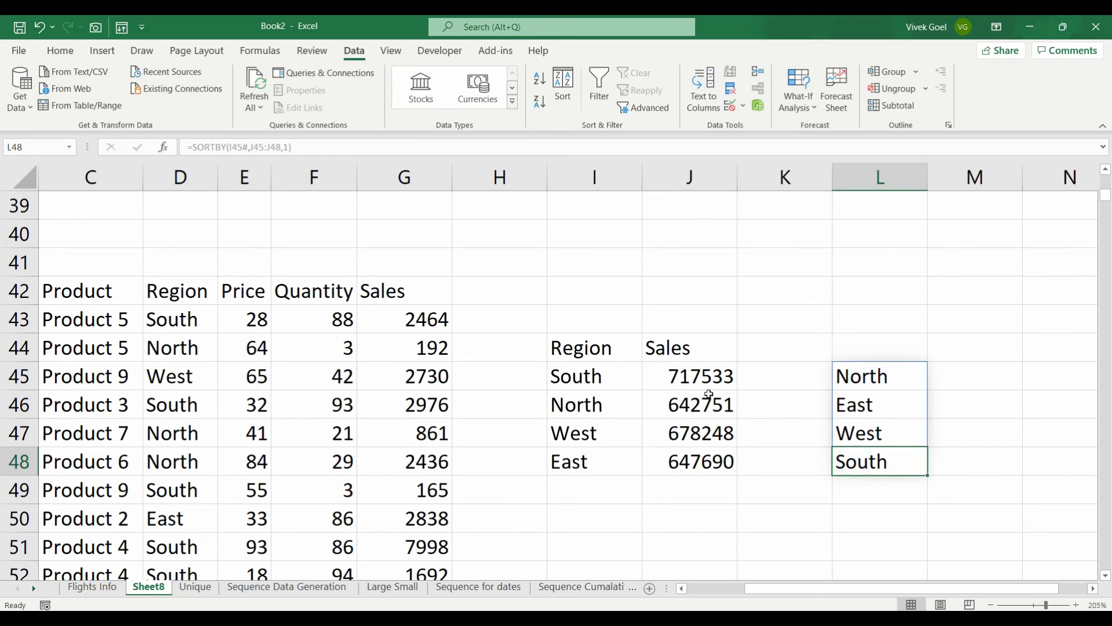
left_click(702, 377)
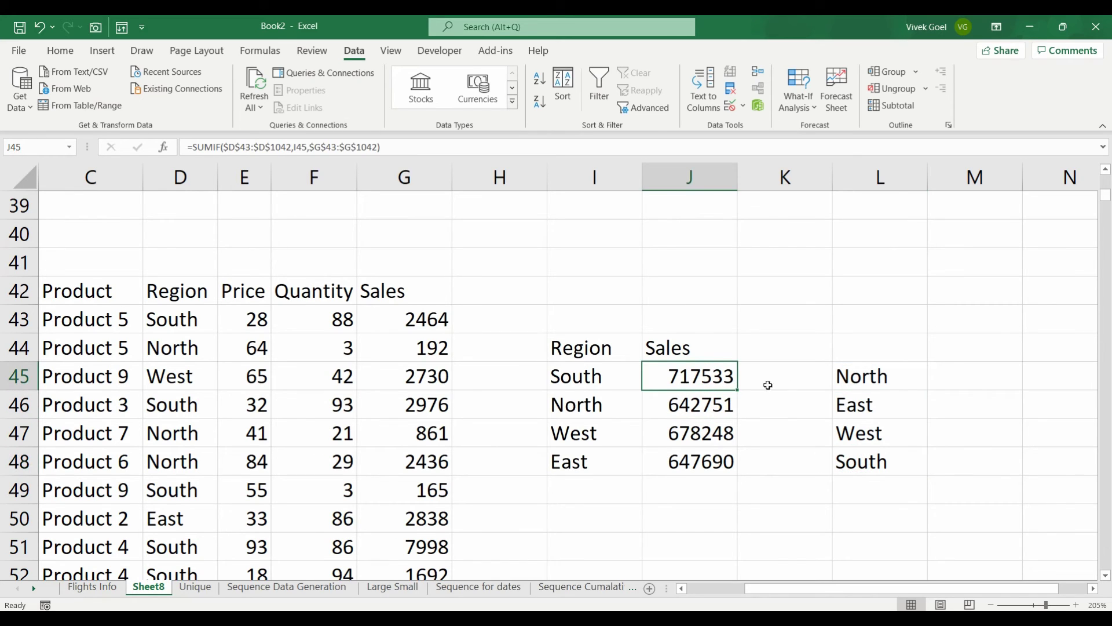
Copy J45's SUMIF formula into M45 and fill it down to M48.
left_click(951, 372)
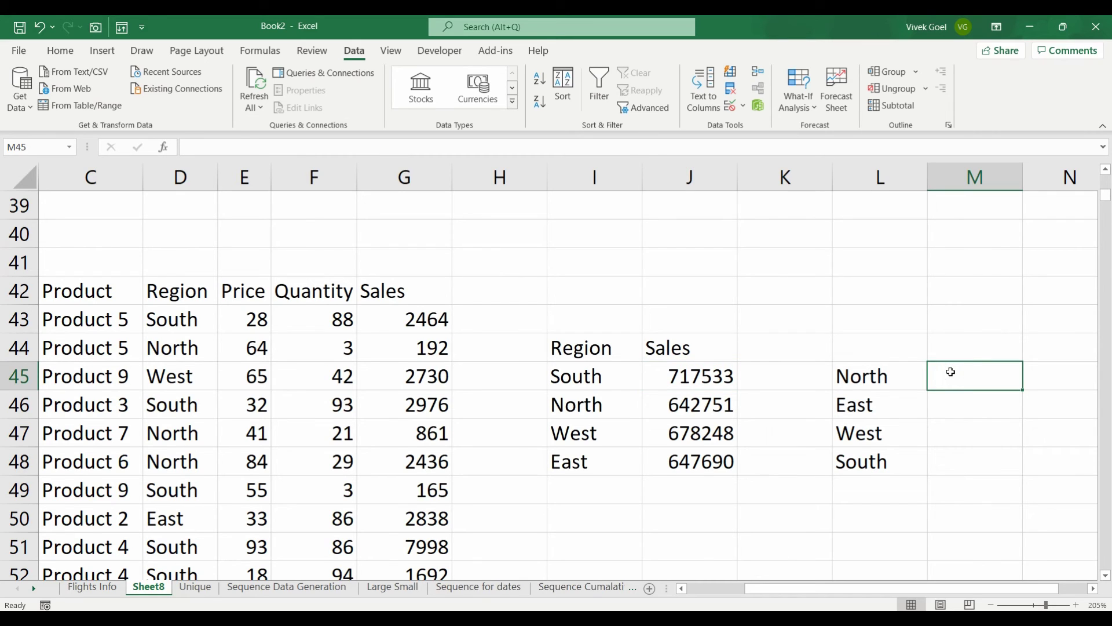
key("Left")
key("Left")
key("Left")
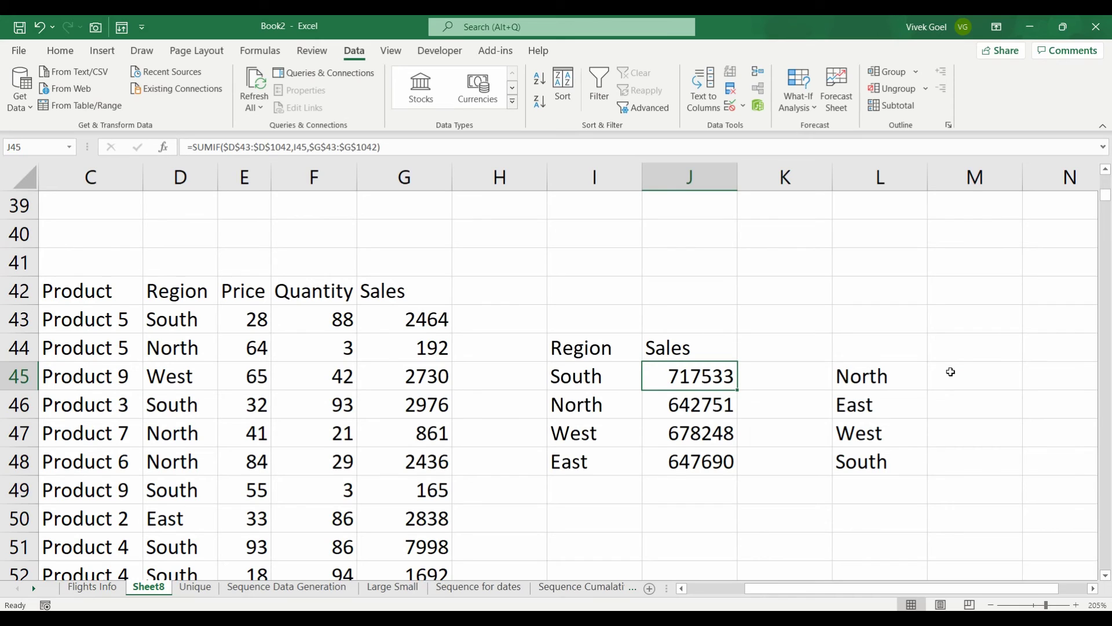
key("ctrl+c")
left_click(950, 373)
key("ctrl+v")
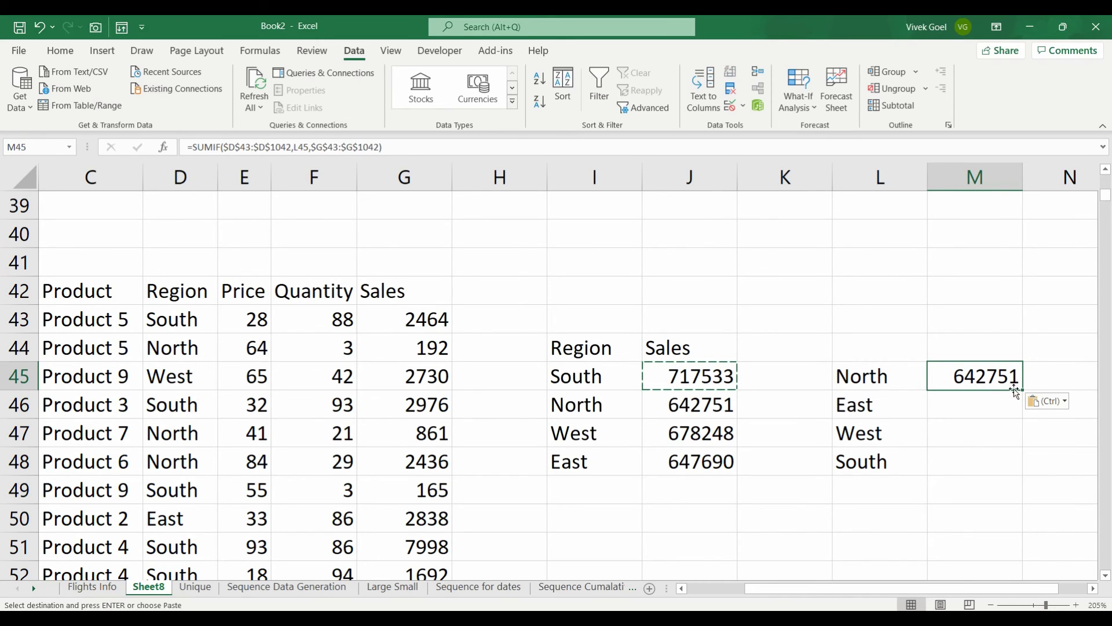
left_click_drag(1020, 389, 1021, 472)
left_click(985, 377)
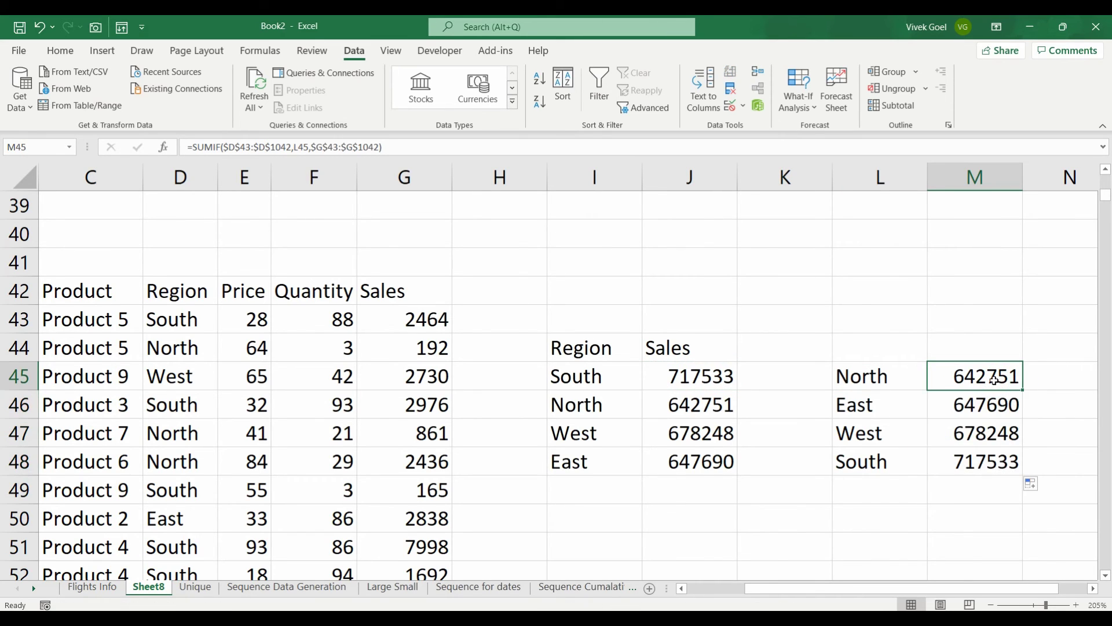
Begin a VLOOKUP in M44 and a FILTER in K42, abandoning both.
key("Up")
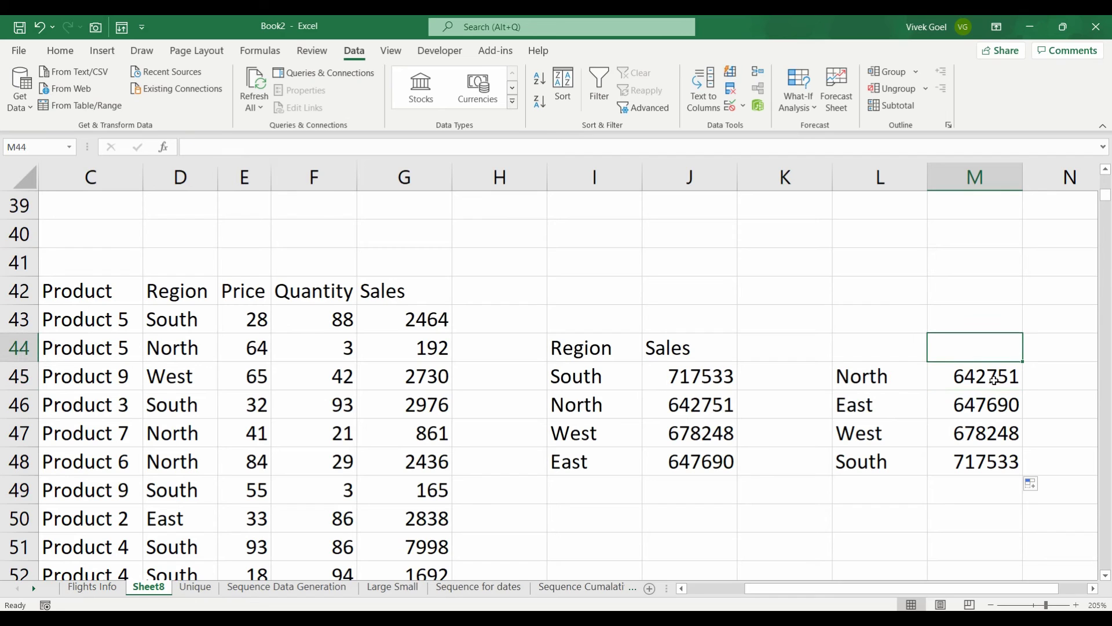
type("=vlo")
key("Escape")
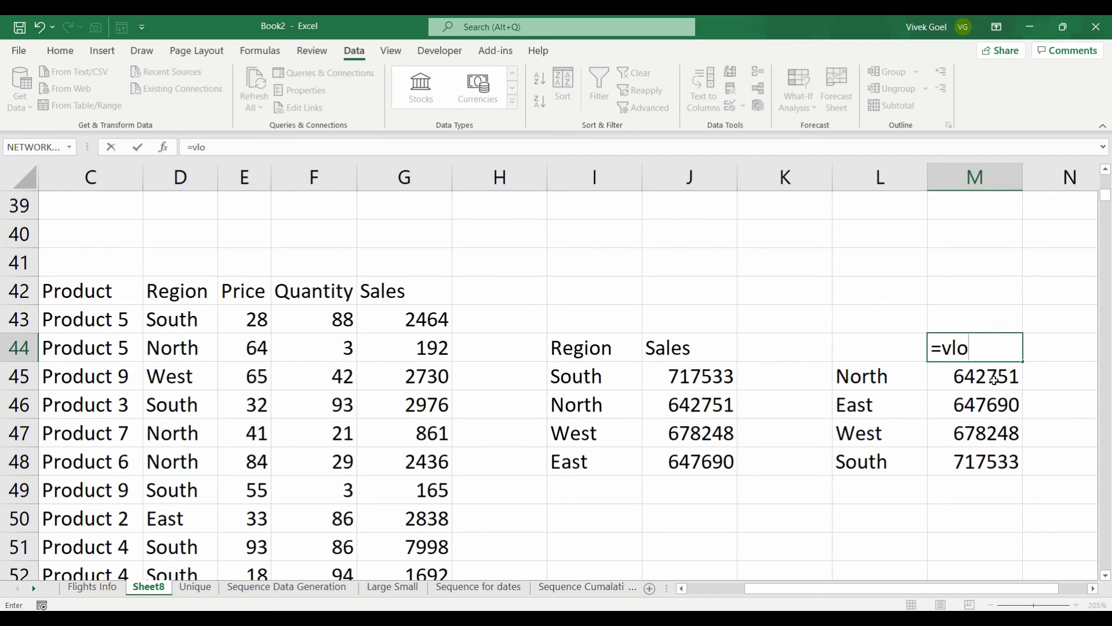
key("Escape")
key("Left")
key("Down")
key("Up")
key("Up")
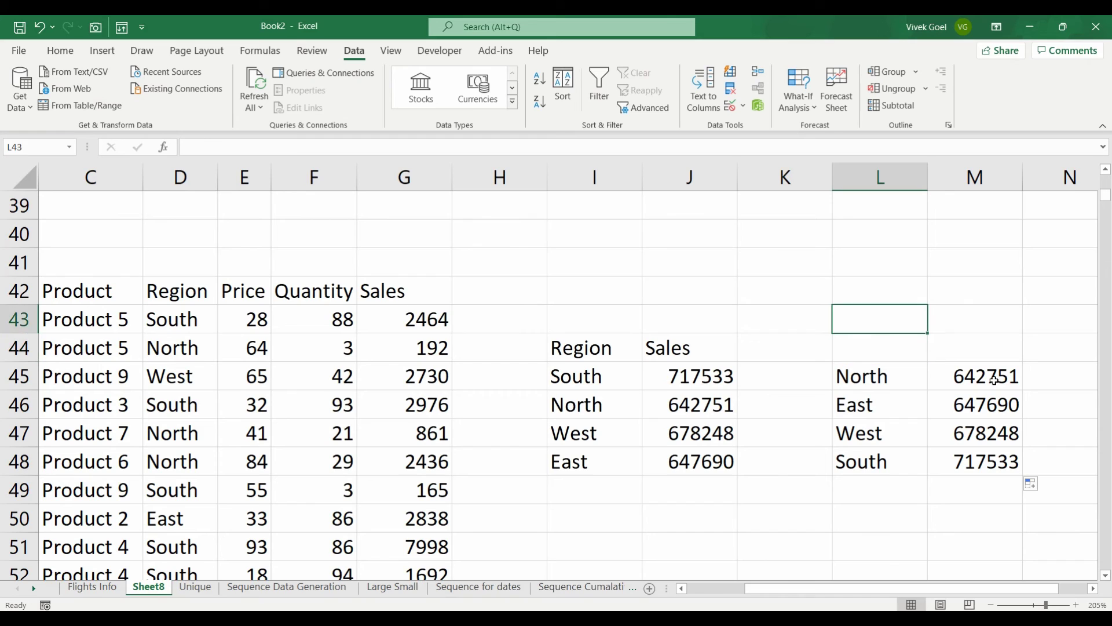
key("Left")
key("Up")
type("=filter")
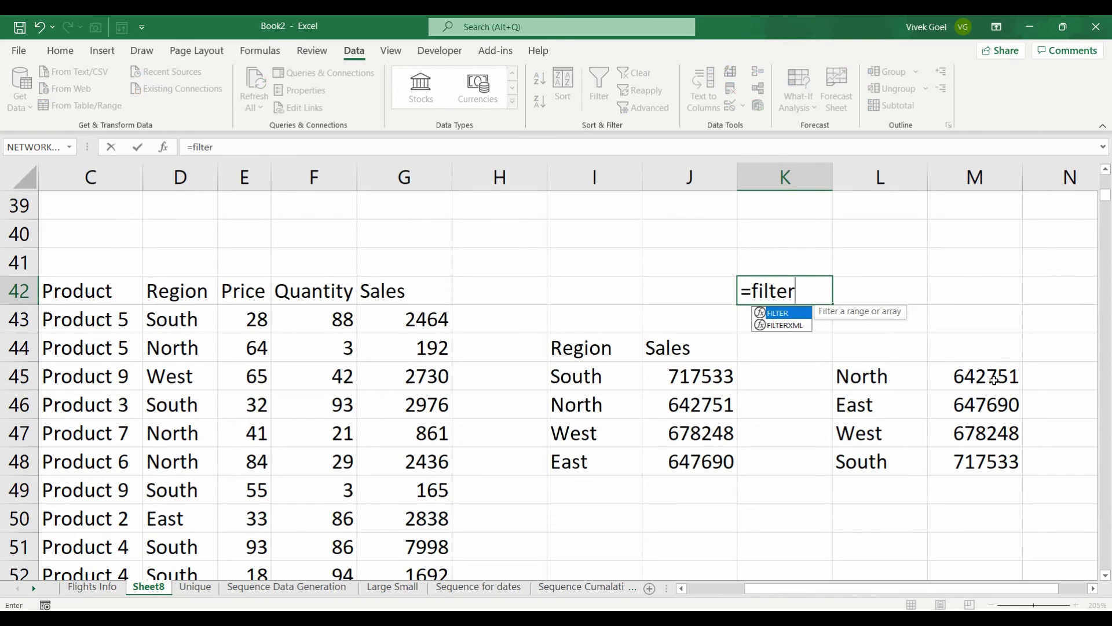
key("Escape")
key("Escape")
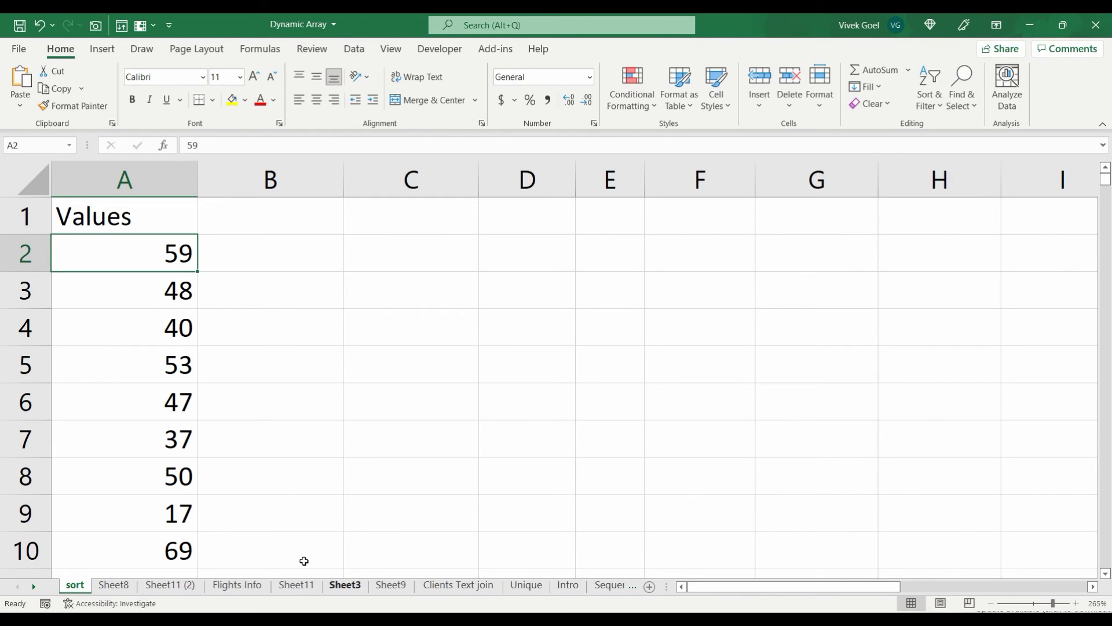
Type =SORT(A2:A10) in B2, then select the Name, Age, Score student table.
left_click(269, 243)
type("=s")
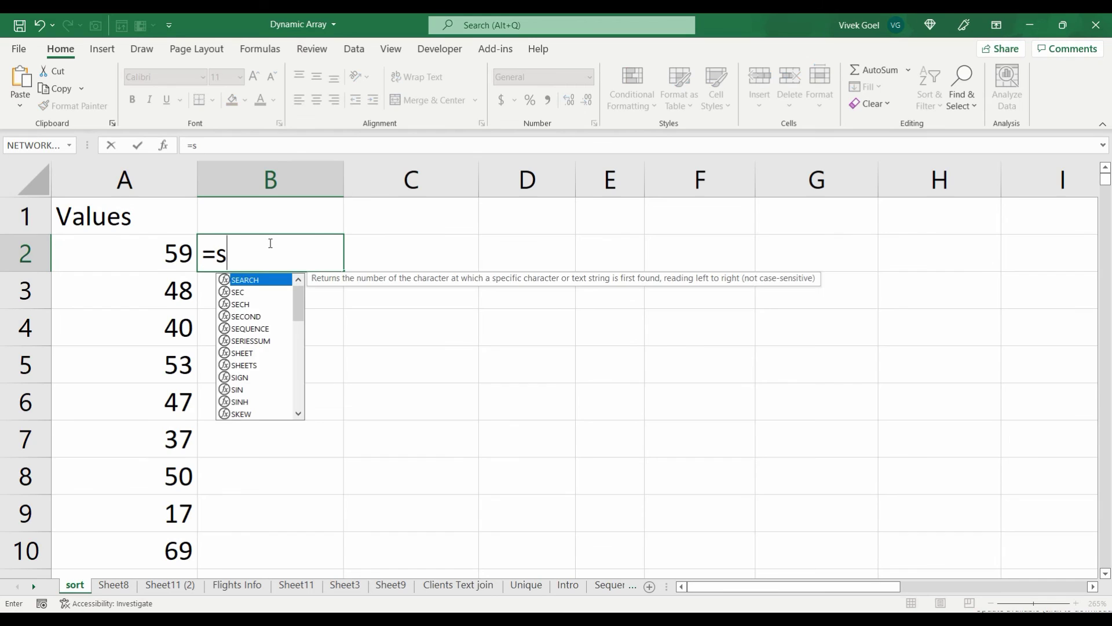
type("ort")
key("Tab")
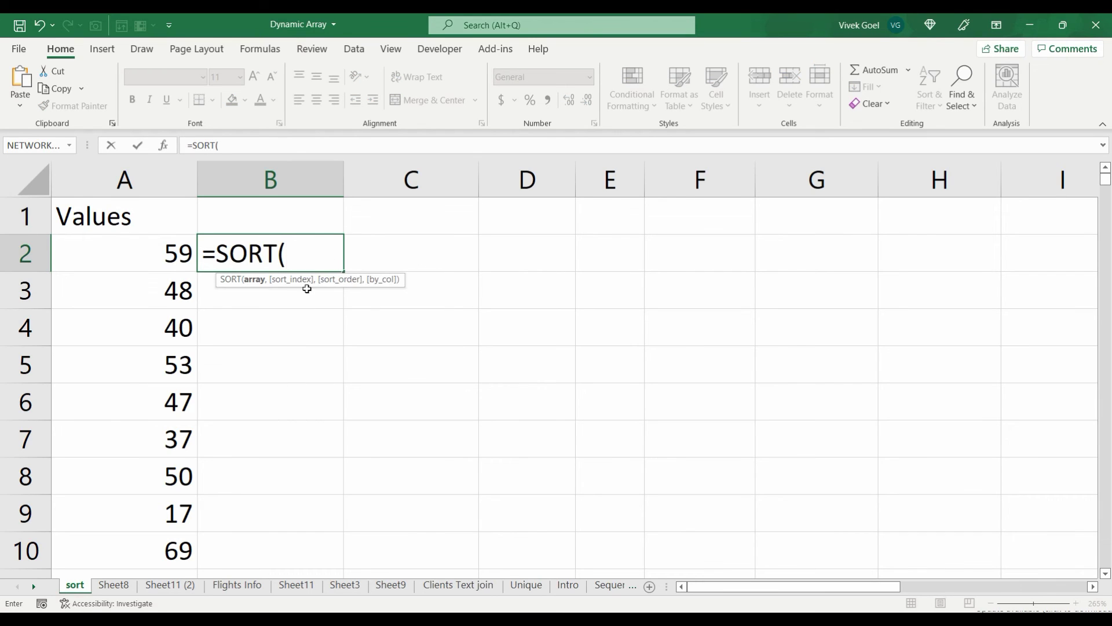
left_click(167, 250)
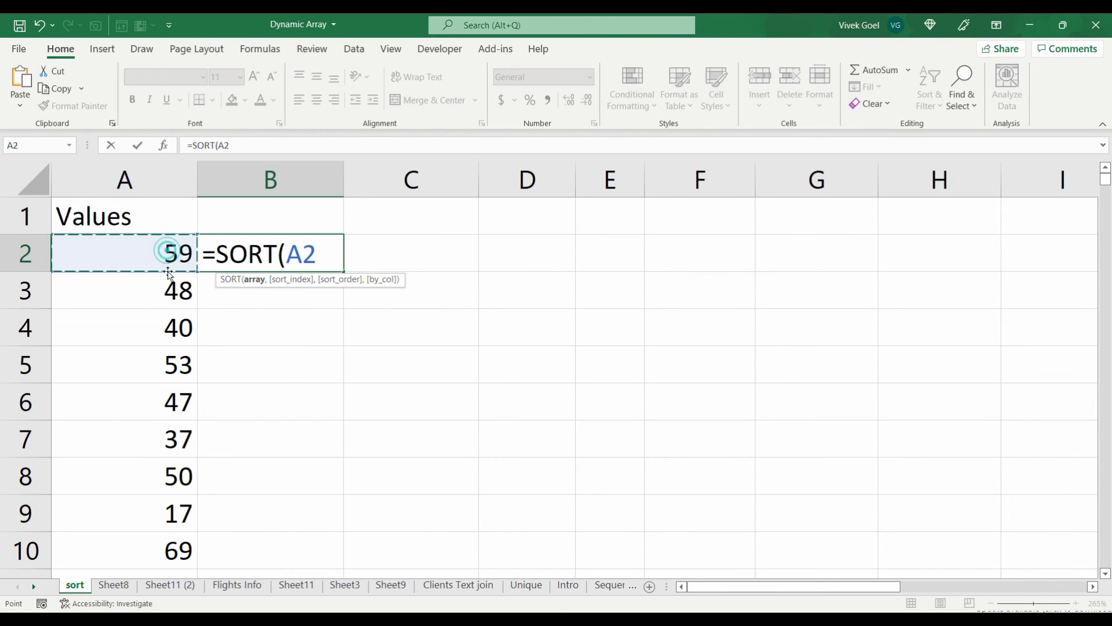
left_click_drag(167, 272, 179, 538)
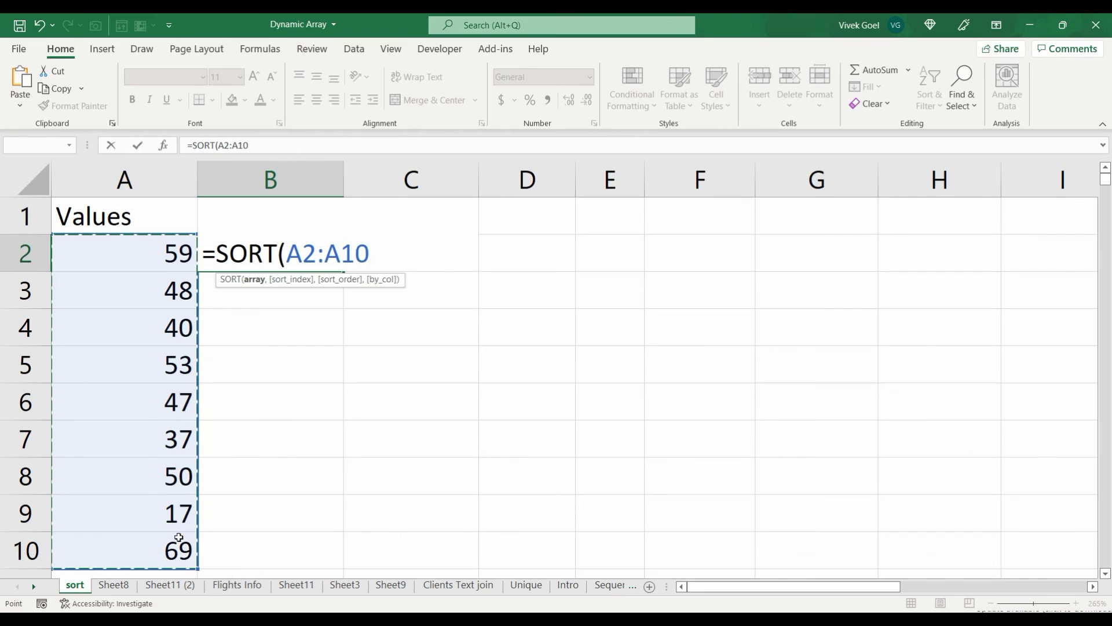
type(")")
left_click_drag(137, 263, 383, 472)
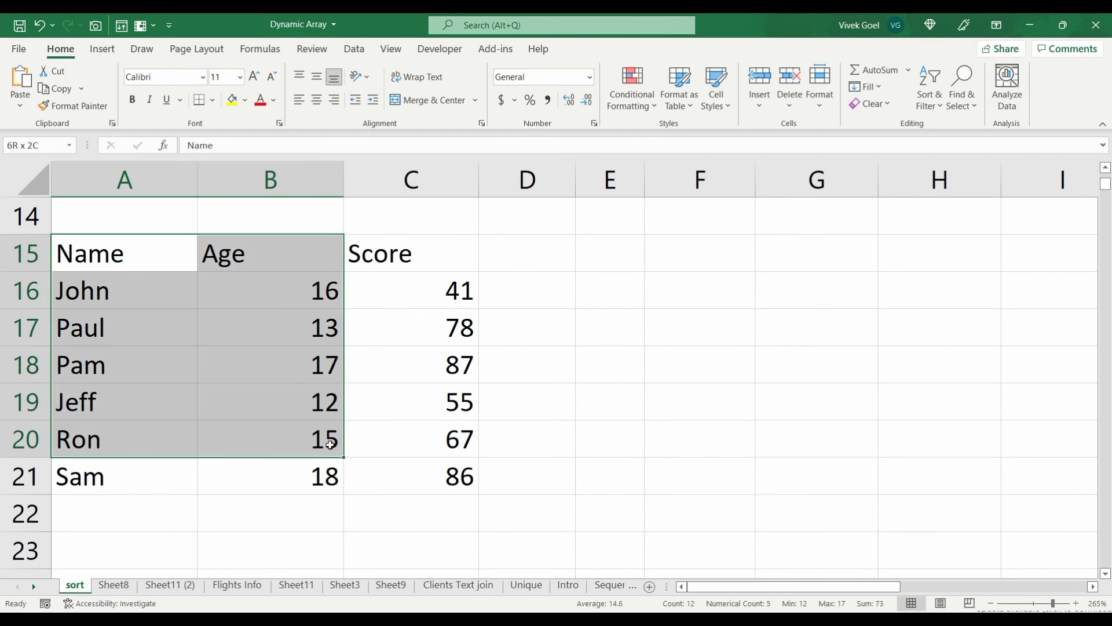
left_click(596, 365)
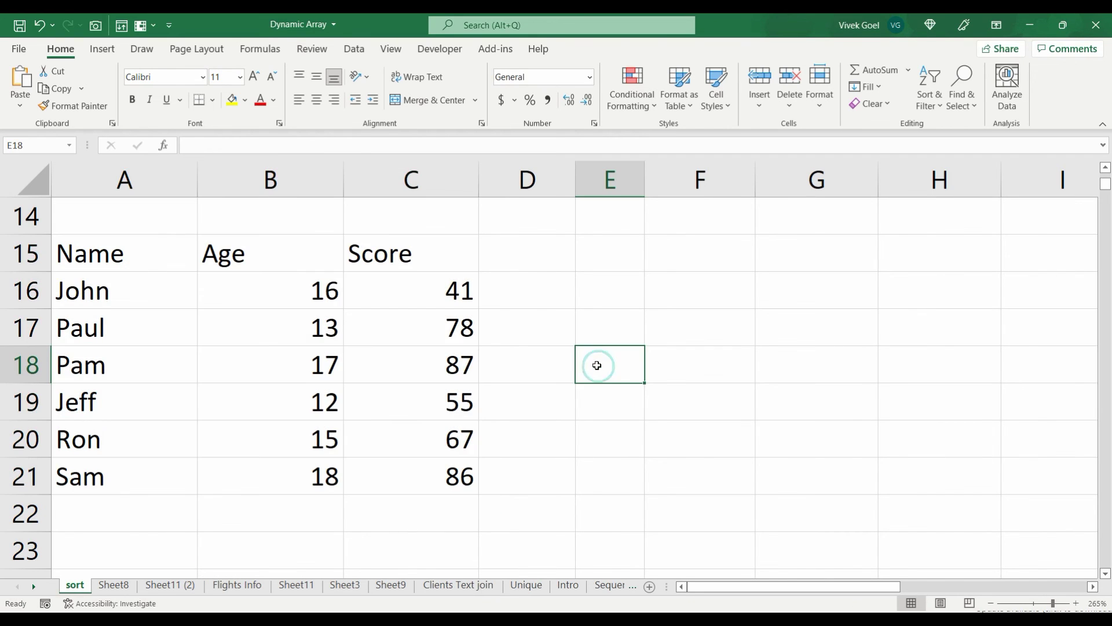
type("=sort")
key("Tab")
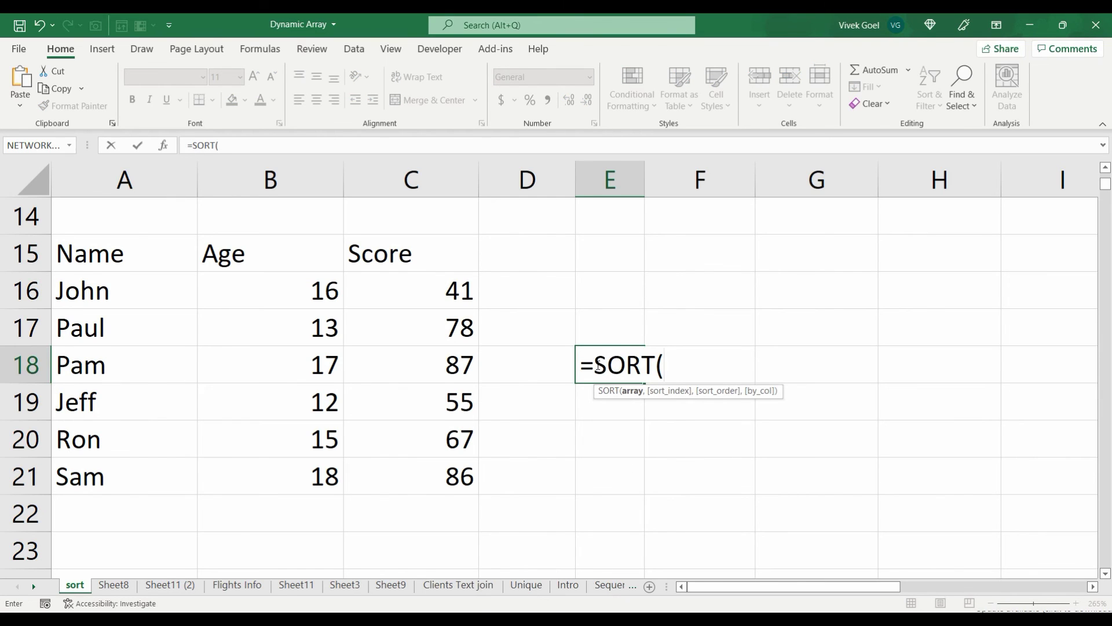
left_click_drag(155, 298, 367, 469)
type(",")
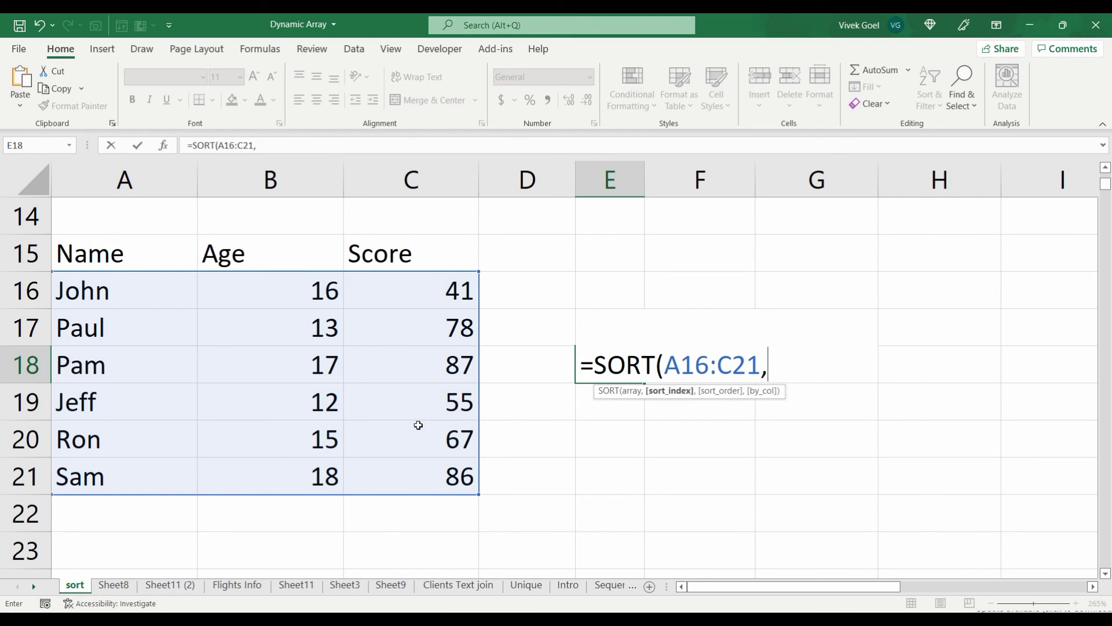
type("1,")
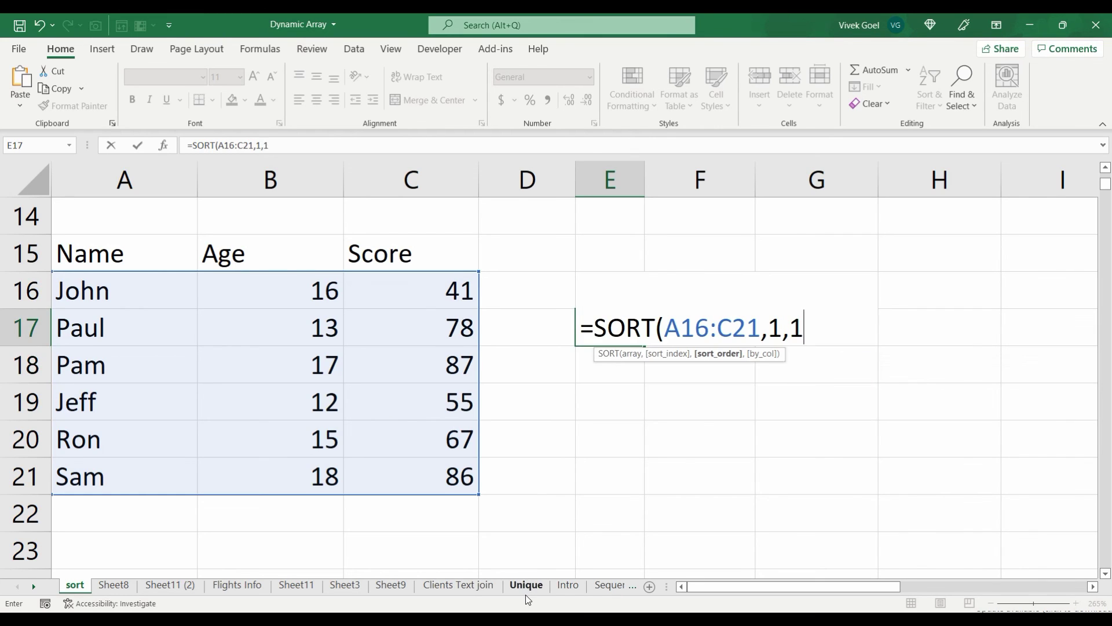
type(",")
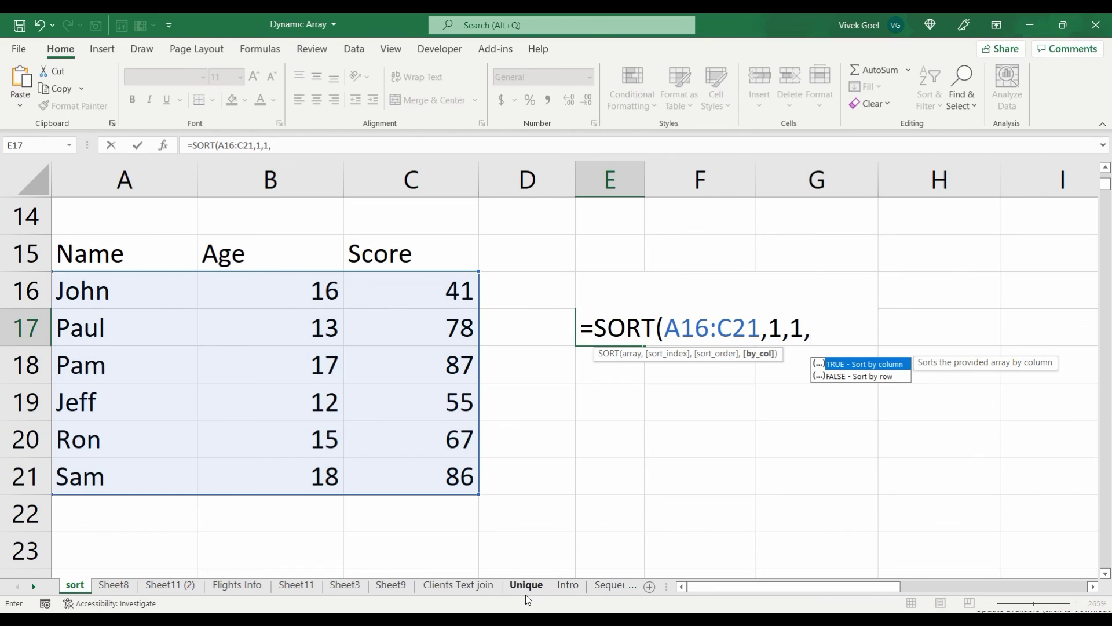
key("Down")
key("Up")
key("Down")
key("Up")
key("Down")
key("Up")
key("Down")
key("Up")
key("Down")
key("Up")
key("Escape")
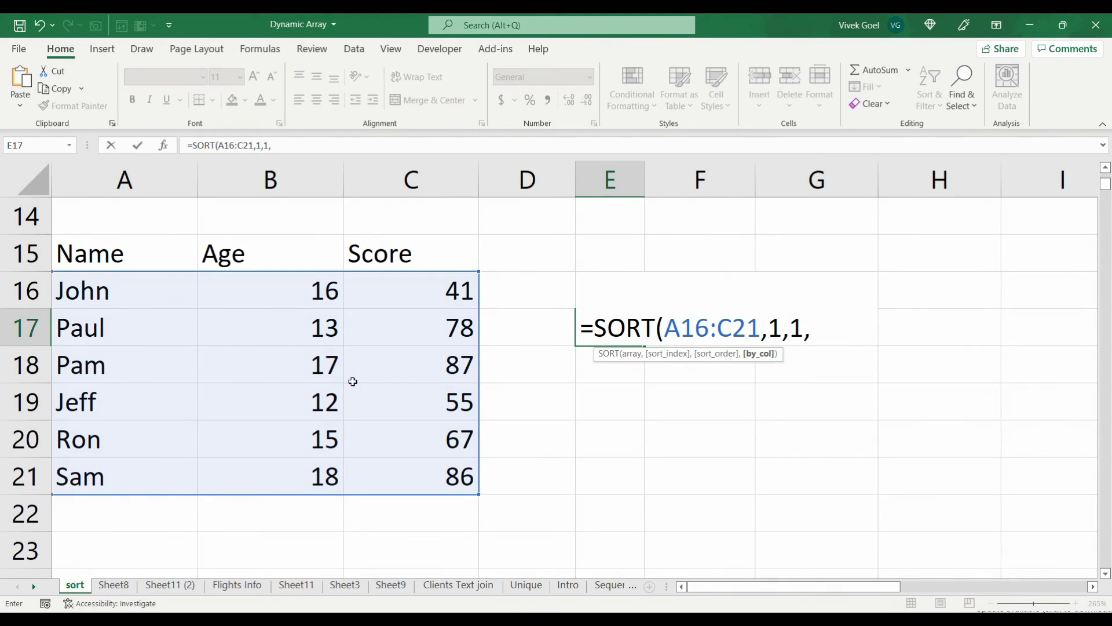
Abandon the SORT entry in E17 and select the horizontal student table A28:G30.
key("Escape")
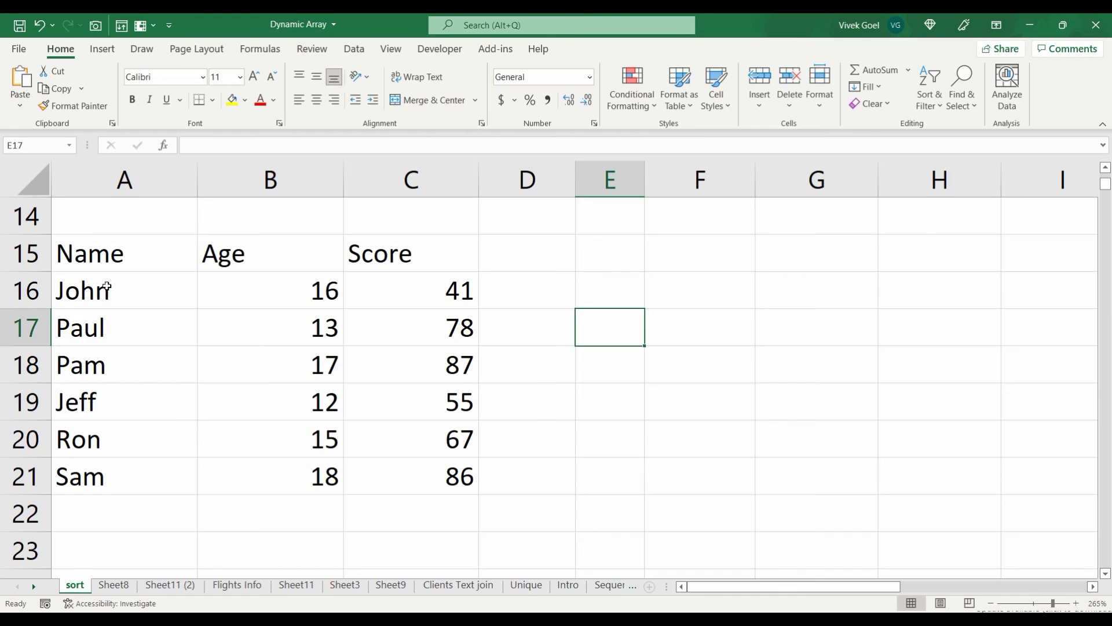
left_click_drag(102, 292, 390, 462)
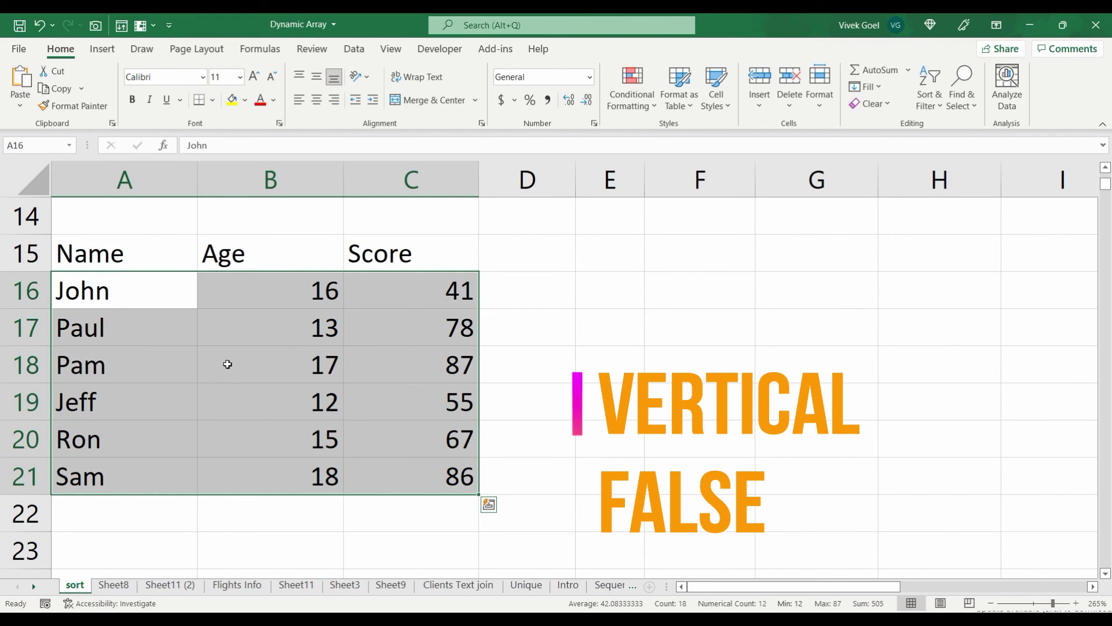
key("Down")
key("Down")
key("Down")
key("Down")
key("Down")
key("Down")
key("Down")
key("Down")
key("Down")
key("Down")
key("Down")
key("Down")
key("Down")
key("Down")
key("Down")
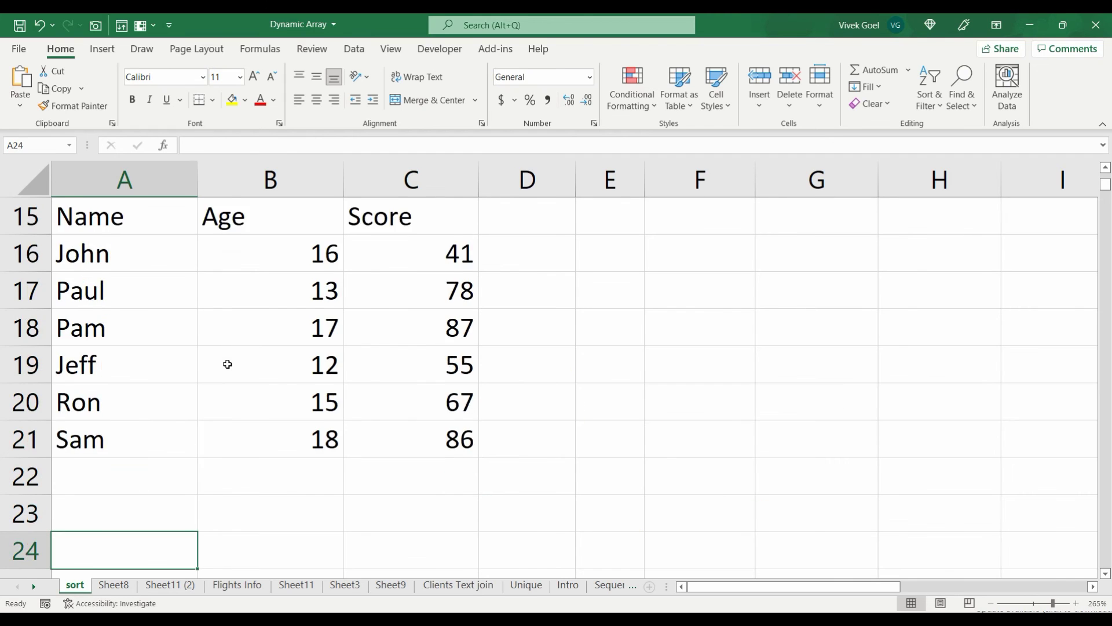
key("Down")
left_click_drag(97, 400, 811, 472)
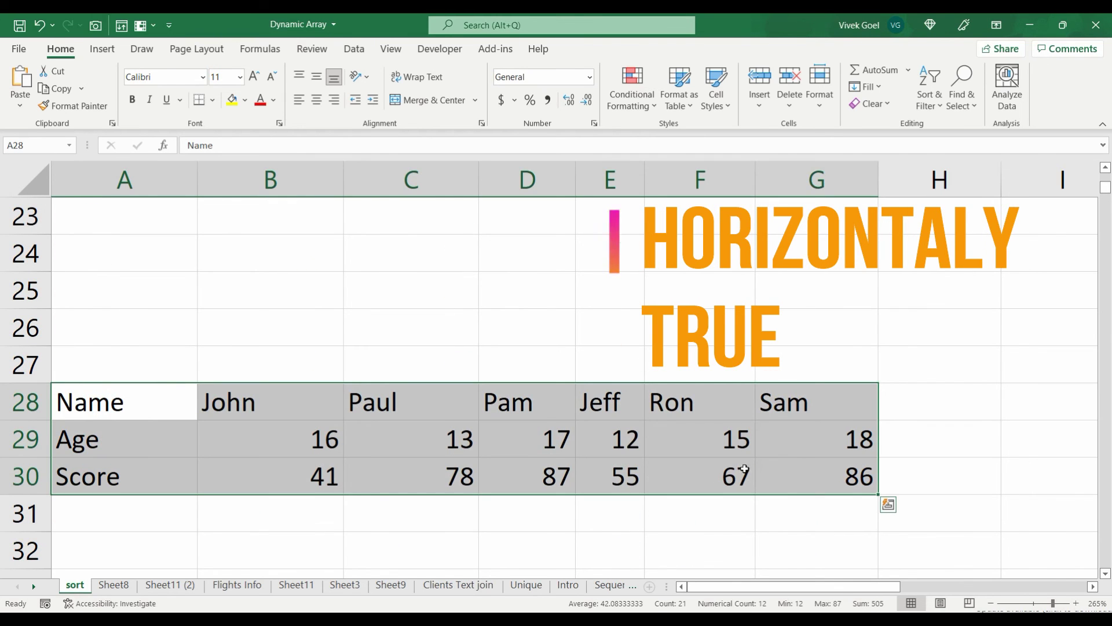